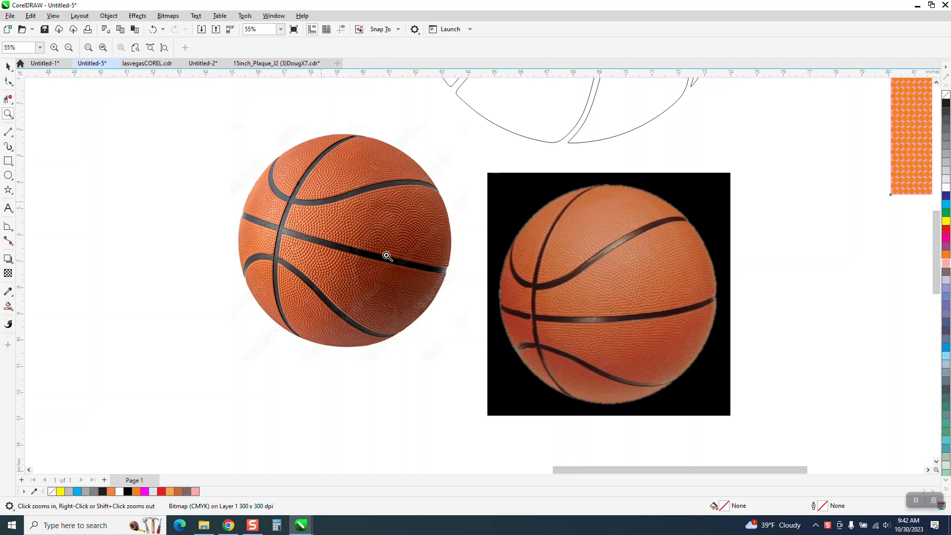
Step: Examine the surface texture of the two basketball photos up close
{"action": "right_click", "coordinate": [388, 257]}
{"action": "scroll", "coordinate": [280, 242], "scroll_direction": "down", "scroll_amount": 3}
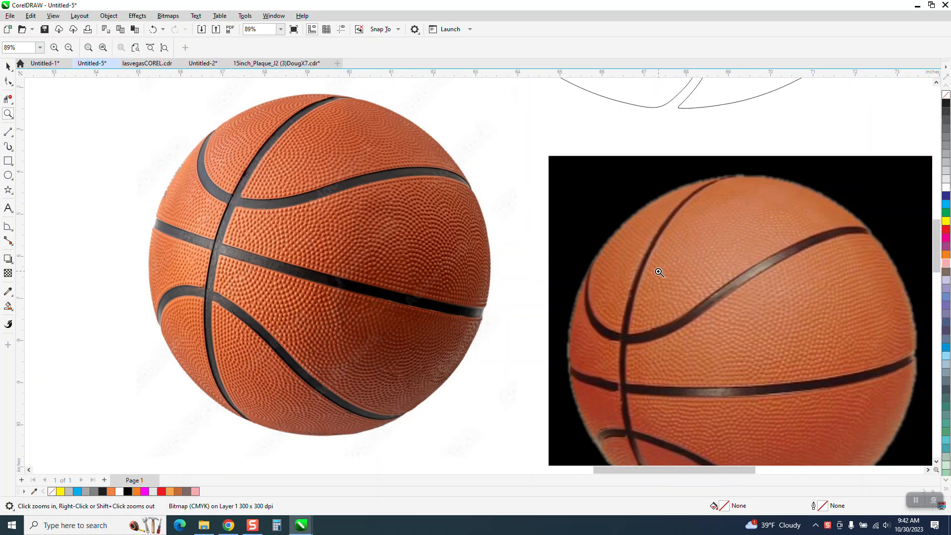
{"action": "left_click_drag", "start_coordinate": [657, 270], "coordinate": [649, 277]}
{"action": "scroll", "coordinate": [456, 245], "scroll_direction": "down", "scroll_amount": 5}
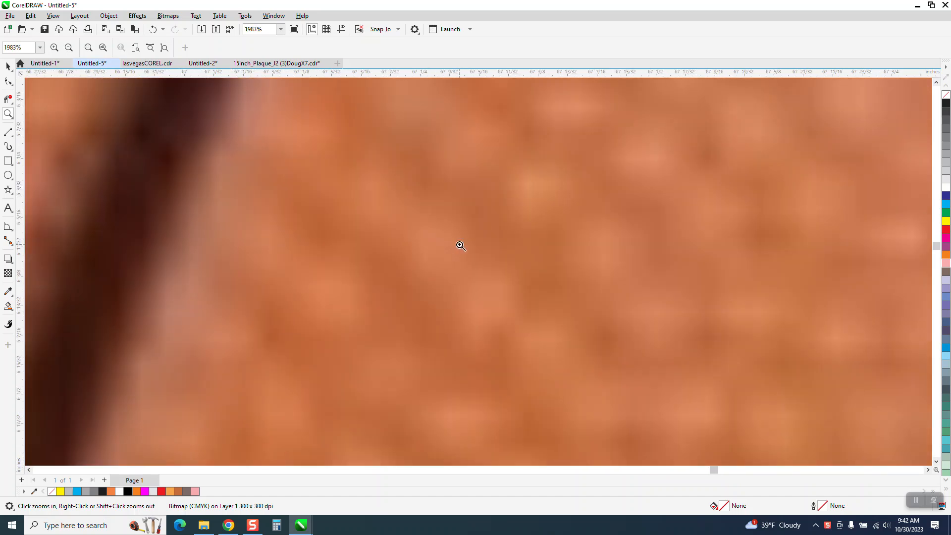
{"action": "scroll", "coordinate": [490, 255], "scroll_direction": "down", "scroll_amount": 4}
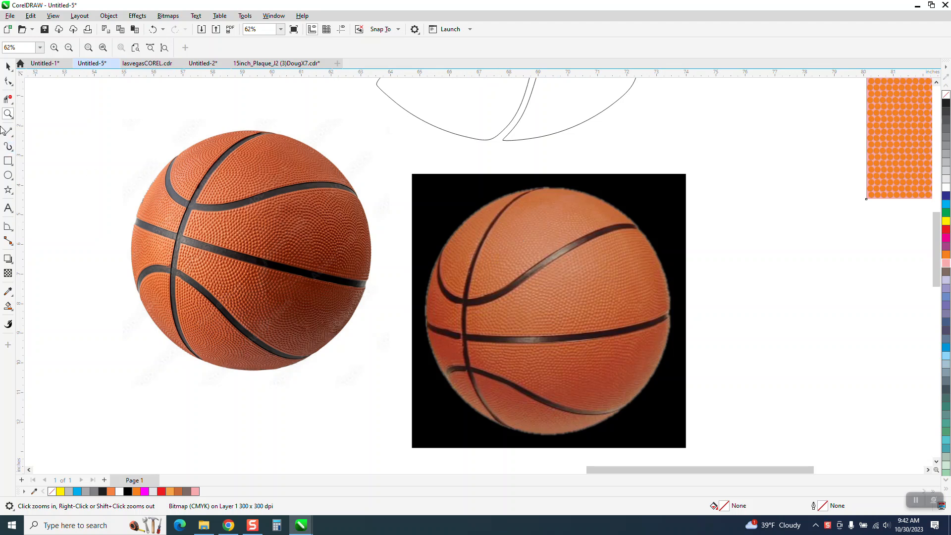
Step: Draw a circle about 8.08 inches in diameter from the centre of the black-background photo, matching the basketball's edge
{"action": "left_click", "coordinate": [8, 66]}
{"action": "left_click", "coordinate": [593, 194]}
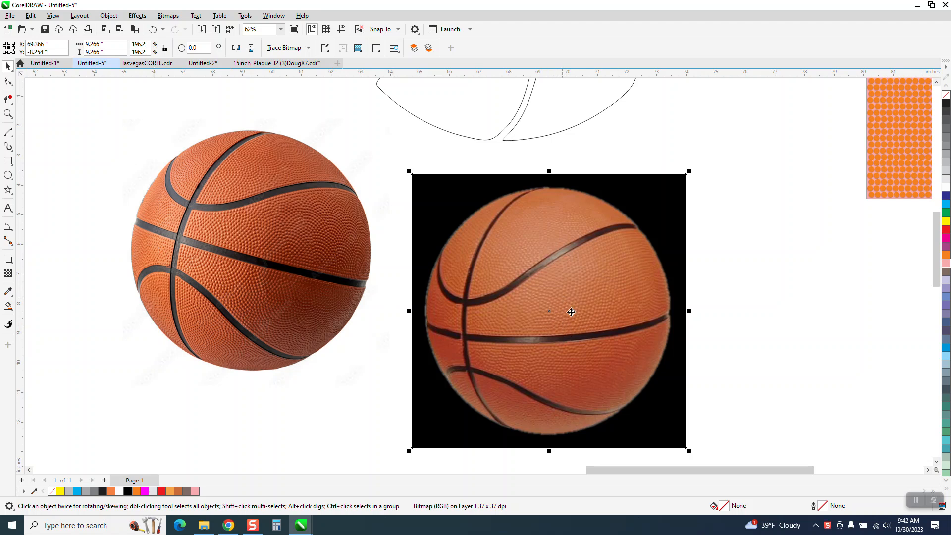
{"action": "left_click", "coordinate": [8, 176]}
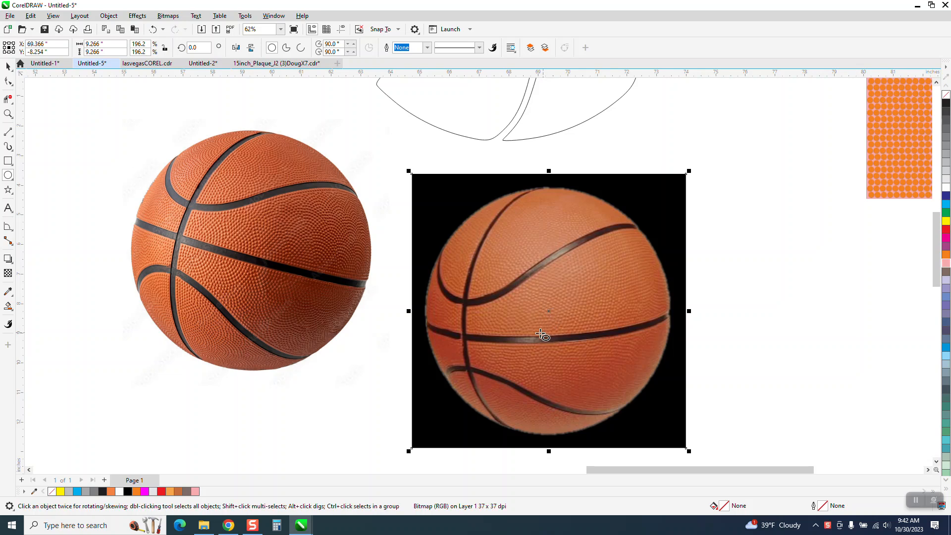
{"action": "left_click_drag", "start_coordinate": [549, 312], "coordinate": [526, 337]}
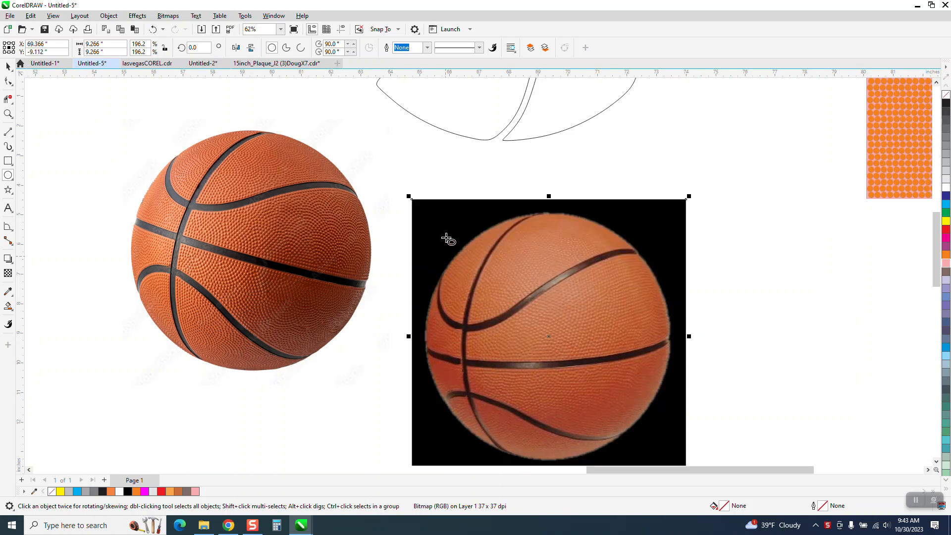
{"action": "left_click", "coordinate": [154, 30]}
{"action": "key", "text": "Escape"}
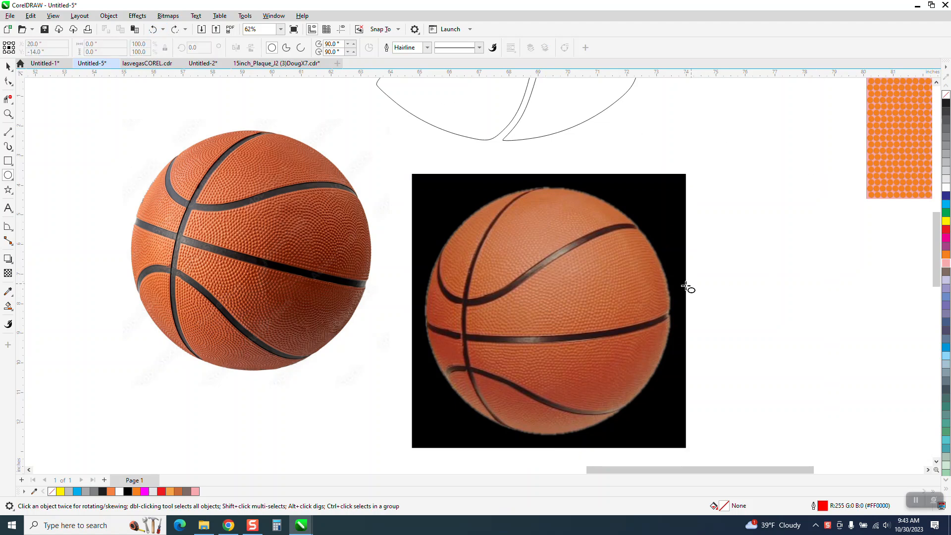
{"action": "left_click_drag", "start_coordinate": [549, 312], "coordinate": [459, 431]}
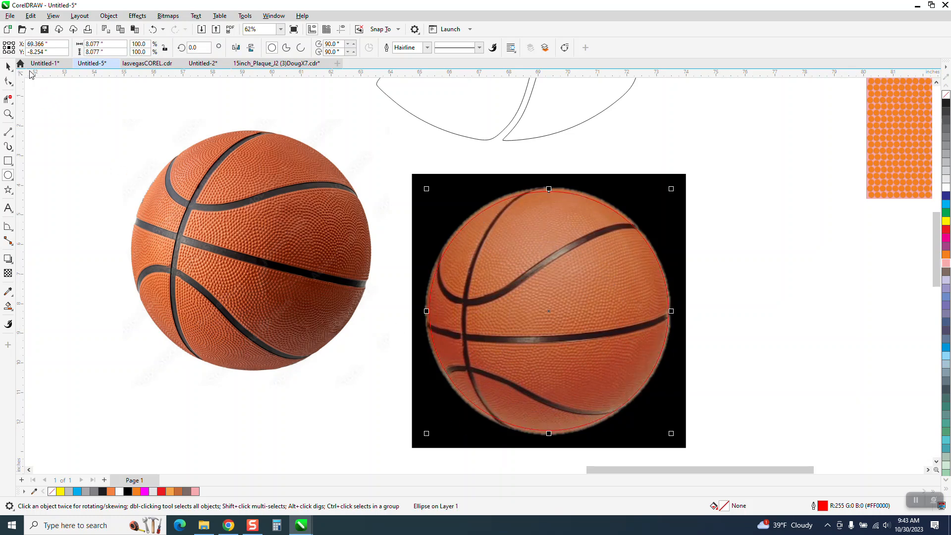
Step: Intersect the circle with the black-background photo and place the cut-out ball to the left of the other basketball photo
{"action": "left_click", "coordinate": [9, 67]}
{"action": "left_click_drag", "start_coordinate": [400, 162], "coordinate": [726, 452]}
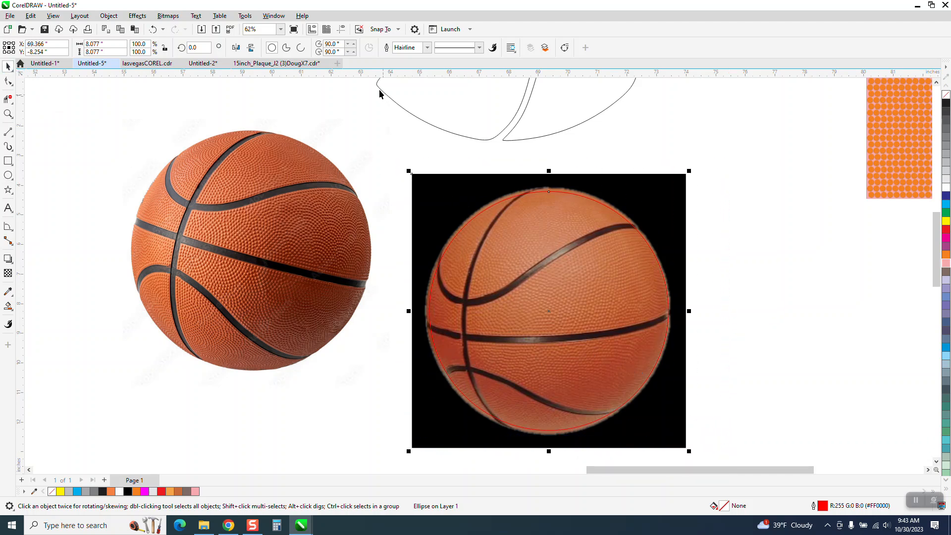
{"action": "left_click", "coordinate": [318, 50]}
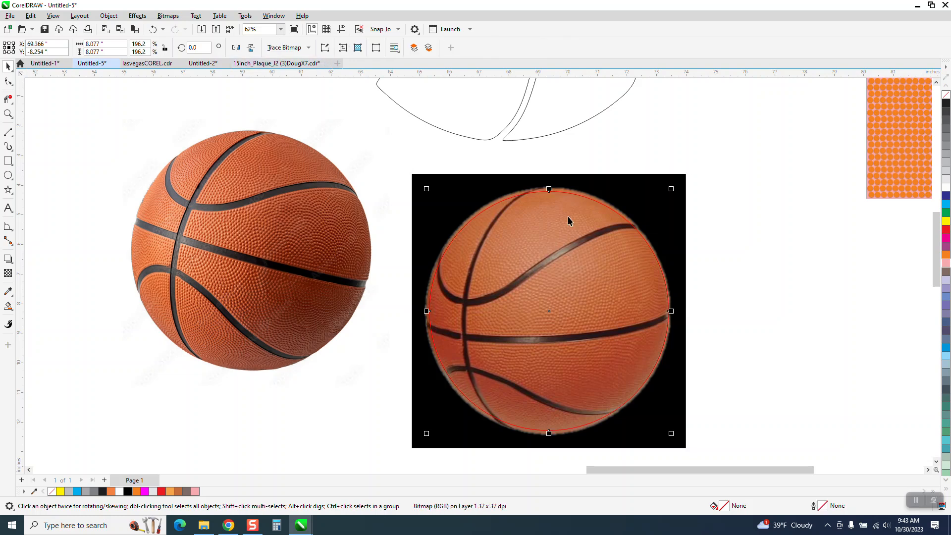
{"action": "scroll", "coordinate": [559, 328], "scroll_direction": "down", "scroll_amount": 2}
{"action": "left_click_drag", "start_coordinate": [550, 322], "coordinate": [156, 278]}
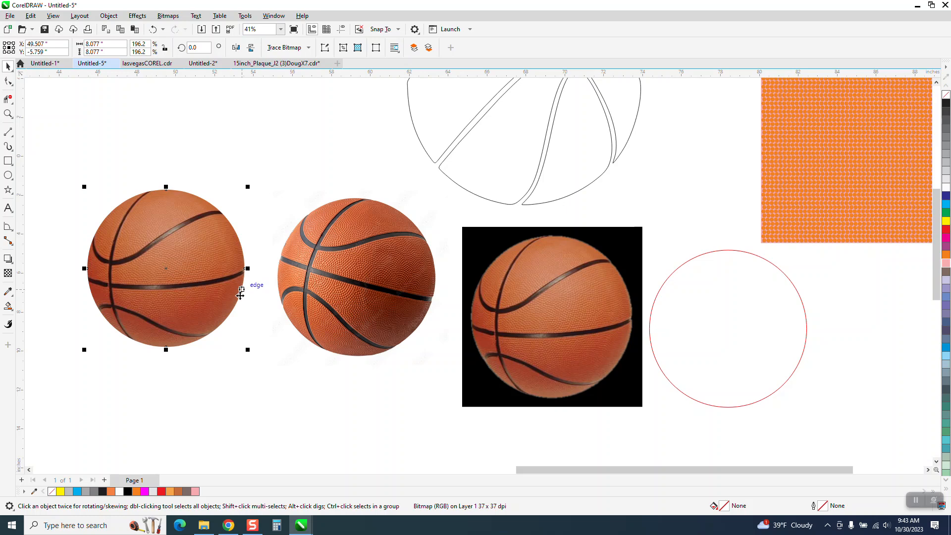
Step: Compare the pebbled texture of the cut-out ball with that of the neighbouring basketball photo at close range
{"action": "left_click", "coordinate": [7, 99]}
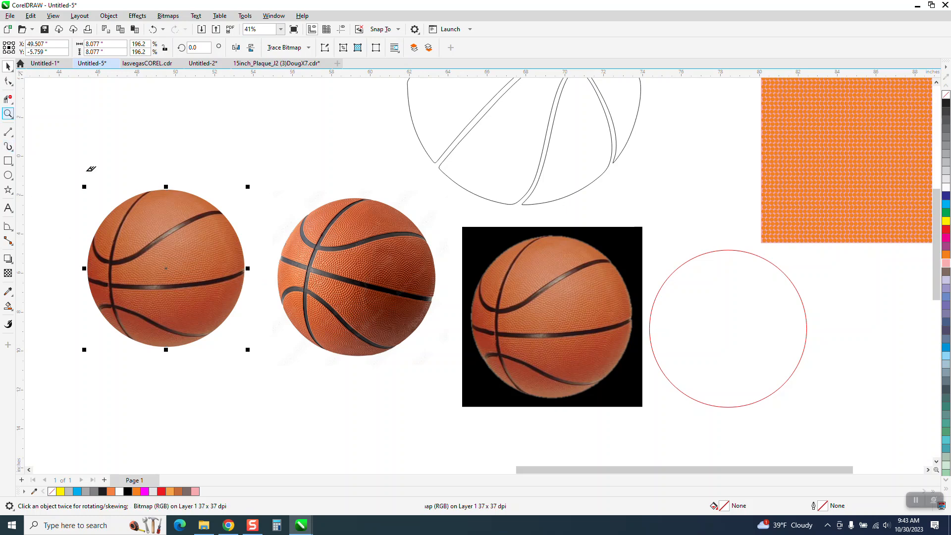
{"action": "left_click_drag", "start_coordinate": [96, 183], "coordinate": [239, 256]}
{"action": "left_click_drag", "start_coordinate": [108, 198], "coordinate": [253, 249]}
{"action": "left_click", "coordinate": [8, 114]}
{"action": "scroll", "coordinate": [252, 247], "scroll_direction": "down", "scroll_amount": 1}
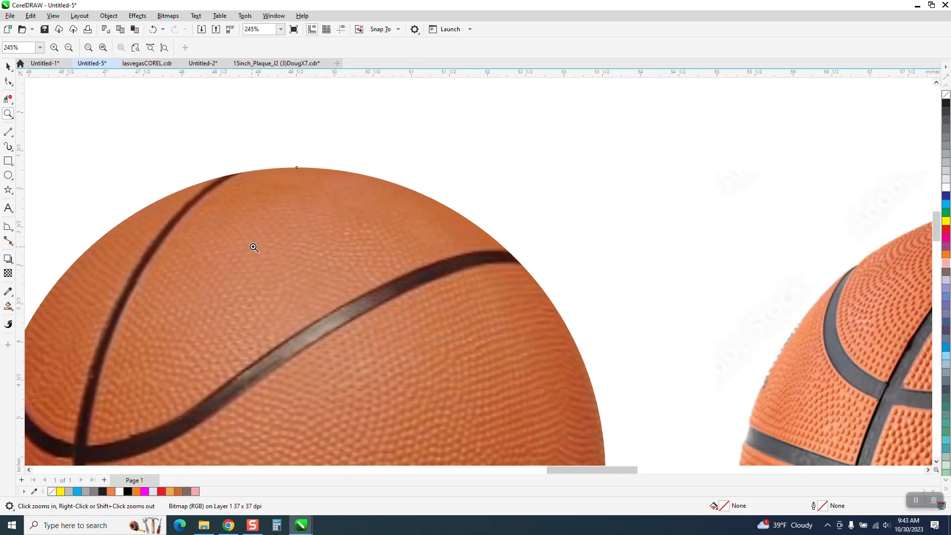
{"action": "scroll", "coordinate": [263, 274], "scroll_direction": "down", "scroll_amount": 1}
{"action": "scroll", "coordinate": [779, 409], "scroll_direction": "up", "scroll_amount": 4}
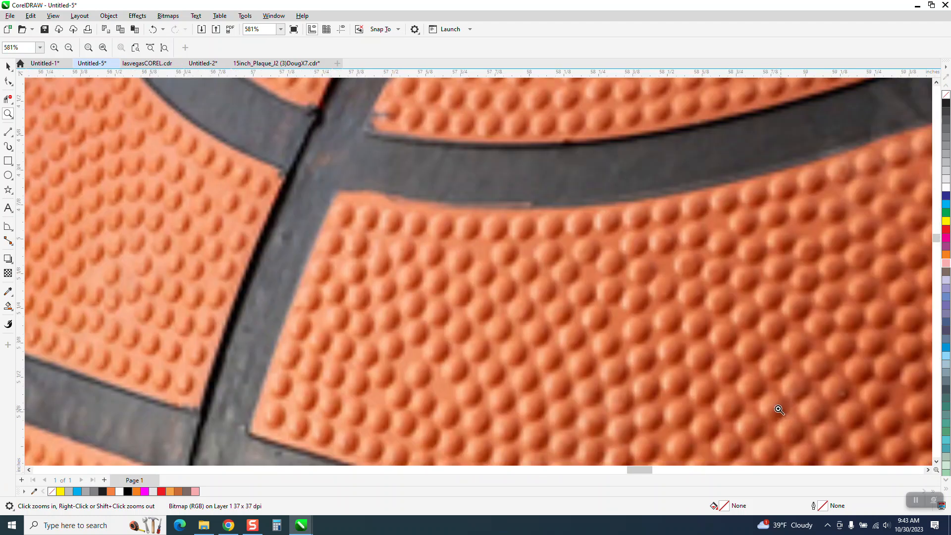
{"action": "scroll", "coordinate": [441, 316], "scroll_direction": "down", "scroll_amount": 1}
{"action": "scroll", "coordinate": [287, 225], "scroll_direction": "down", "scroll_amount": 2}
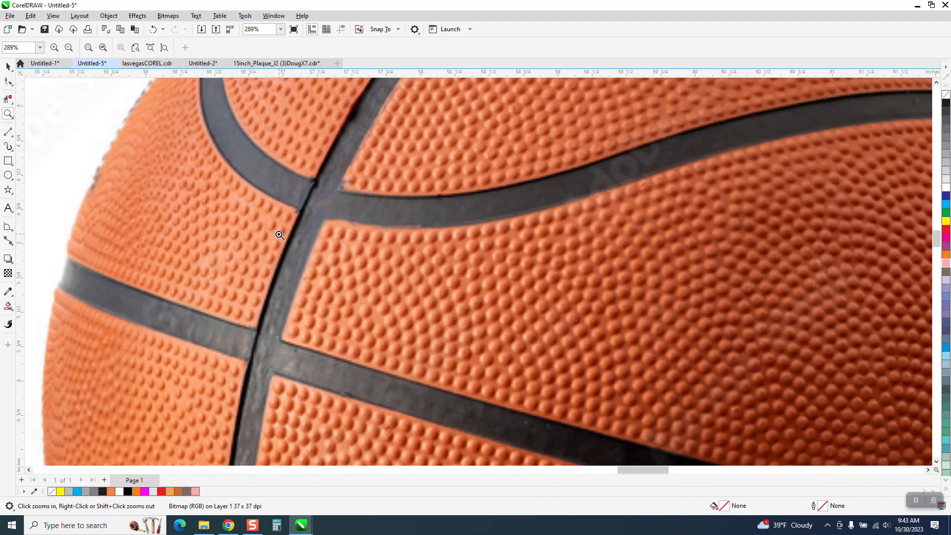
{"action": "scroll", "coordinate": [233, 245], "scroll_direction": "down", "scroll_amount": 1}
{"action": "scroll", "coordinate": [236, 243], "scroll_direction": "down", "scroll_amount": 1}
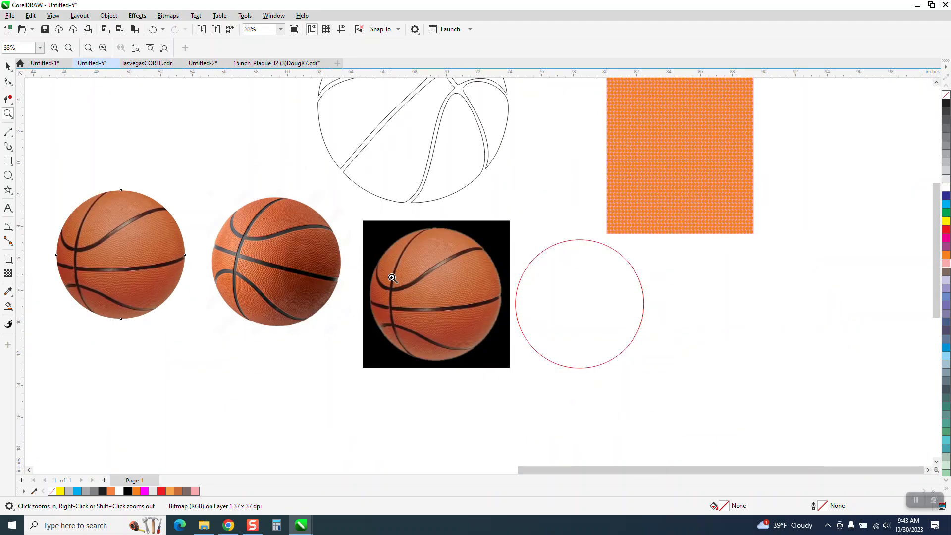
{"action": "scroll", "coordinate": [403, 290], "scroll_direction": "down", "scroll_amount": 1}
{"action": "scroll", "coordinate": [505, 317], "scroll_direction": "down", "scroll_amount": 1}
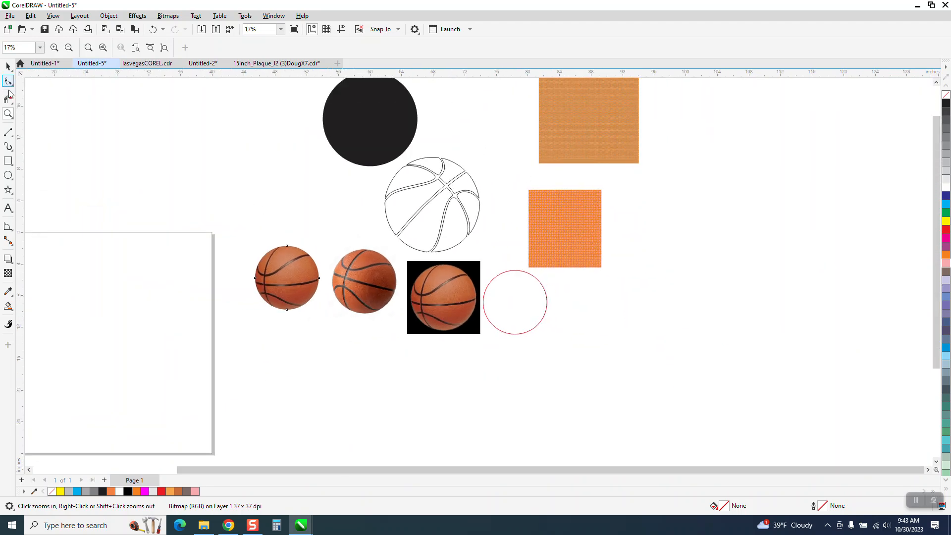
Step: Examine the dot patterns of the two orange rectangles up close
{"action": "left_click_drag", "start_coordinate": [573, 120], "coordinate": [575, 121]}
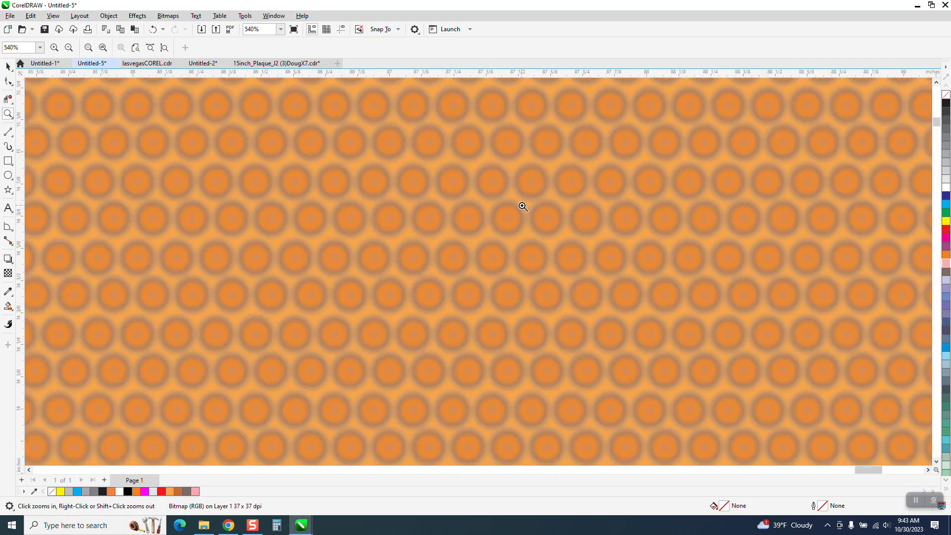
{"action": "scroll", "coordinate": [527, 188], "scroll_direction": "down", "scroll_amount": 8}
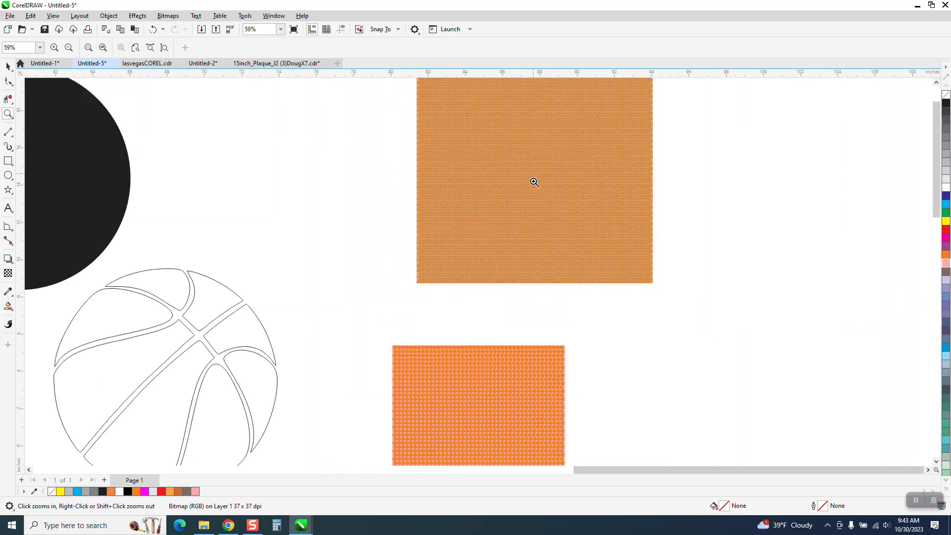
{"action": "scroll", "coordinate": [487, 373], "scroll_direction": "down", "scroll_amount": 1}
{"action": "left_click_drag", "start_coordinate": [551, 384], "coordinate": [552, 385]}
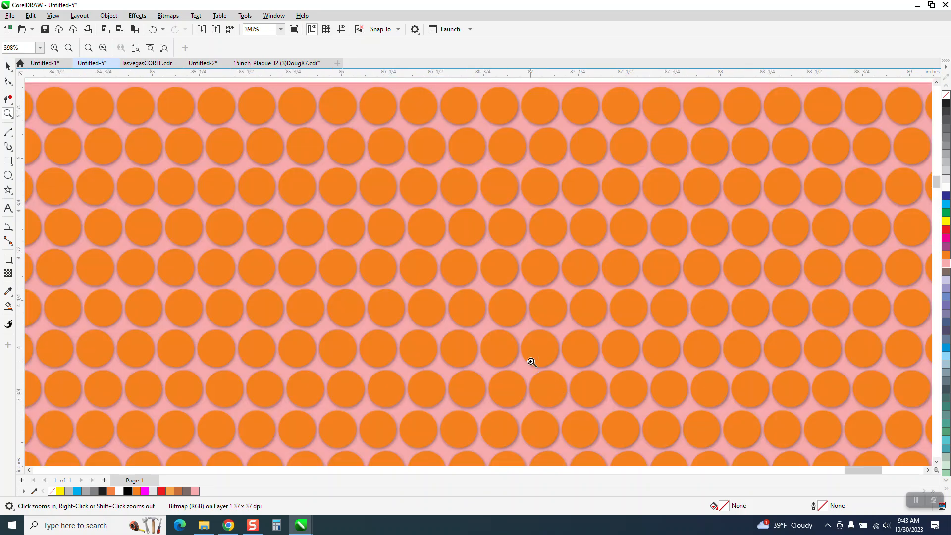
{"action": "scroll", "coordinate": [479, 265], "scroll_direction": "down", "scroll_amount": 6}
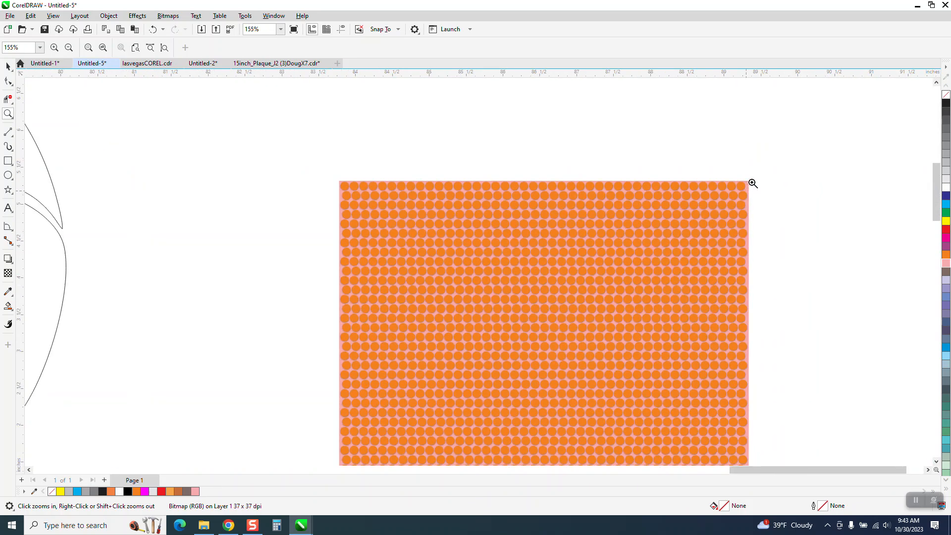
{"action": "scroll", "coordinate": [755, 169], "scroll_direction": "down", "scroll_amount": 1}
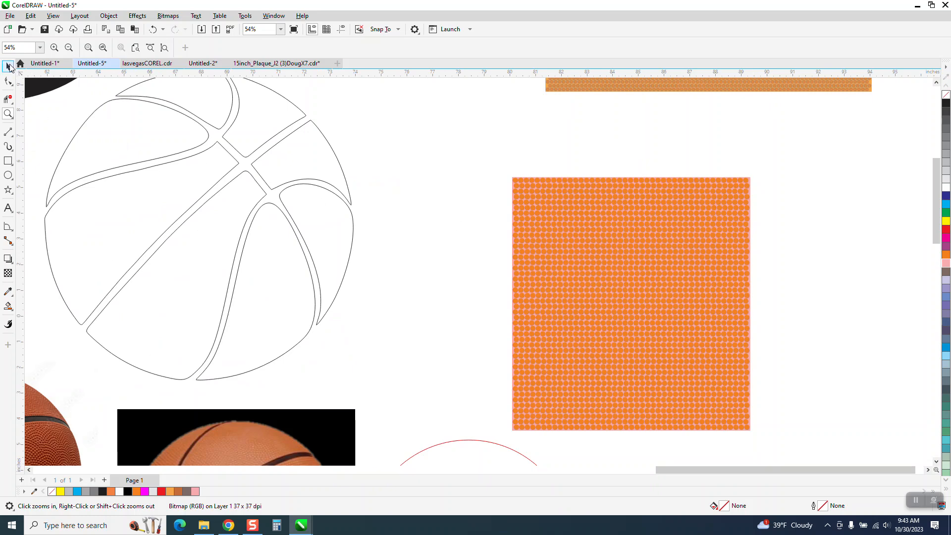
Step: Move the grouped basketball outline to the right of the orange and pink dotted rectangle
{"action": "left_click", "coordinate": [8, 65]}
{"action": "scroll", "coordinate": [316, 228], "scroll_direction": "down", "scroll_amount": 1}
{"action": "left_click_drag", "start_coordinate": [291, 213], "coordinate": [781, 273]}
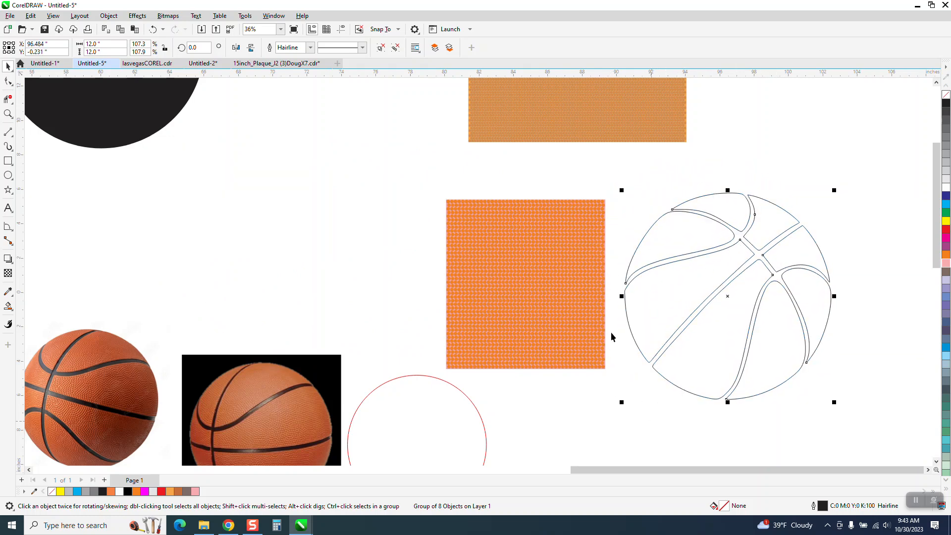
{"action": "left_click", "coordinate": [558, 355]}
{"action": "left_click", "coordinate": [8, 306]}
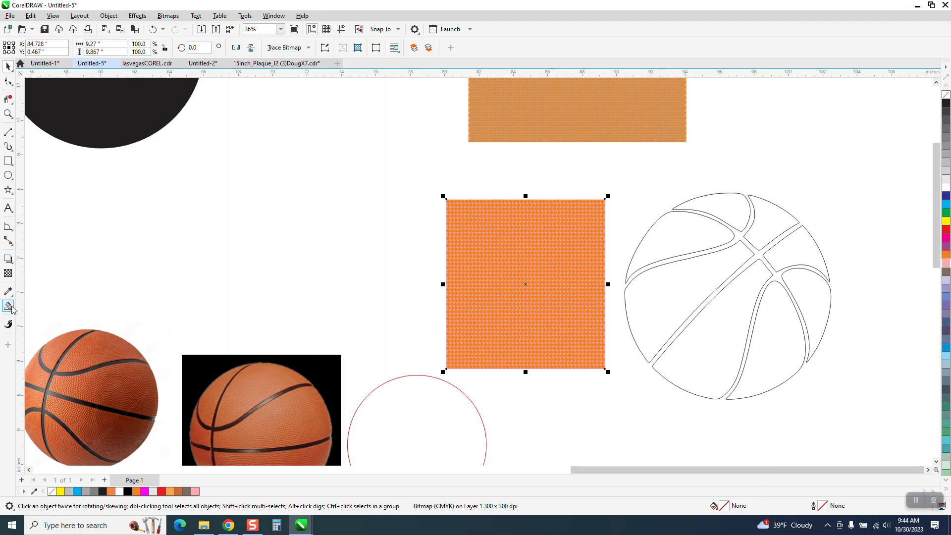
{"action": "left_click", "coordinate": [684, 243]}
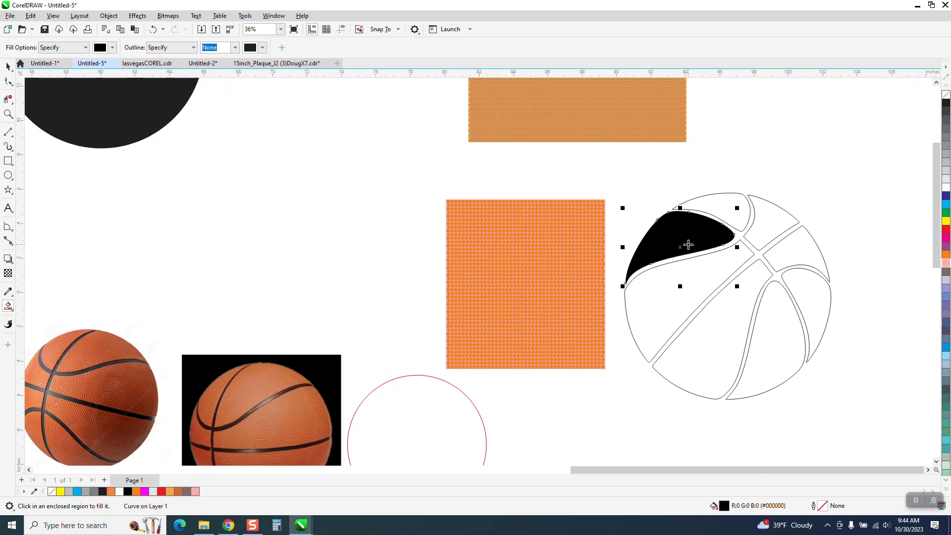
{"action": "key", "text": "Left"}
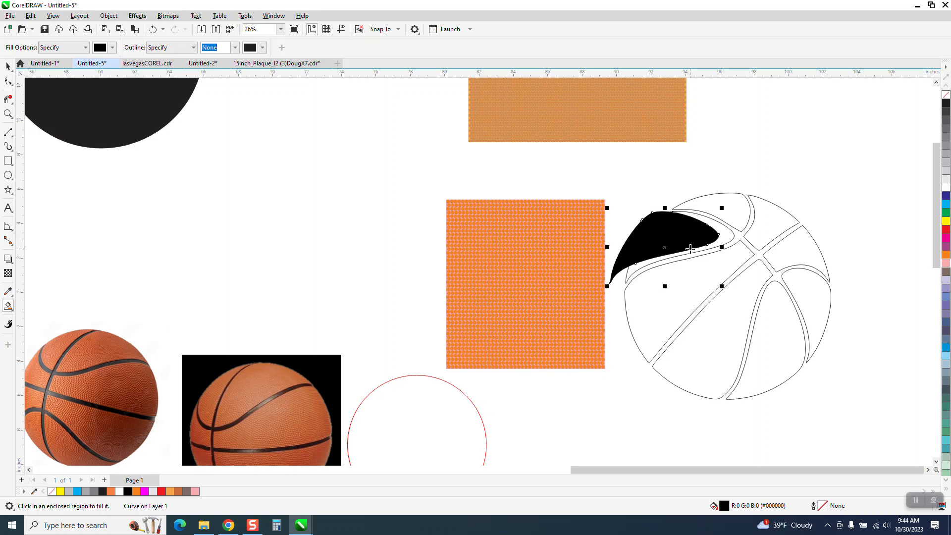
{"action": "key", "text": "Delete"}
Step: Set the document's nudge distance to 15 inches with nothing selected
{"action": "left_click", "coordinate": [8, 66]}
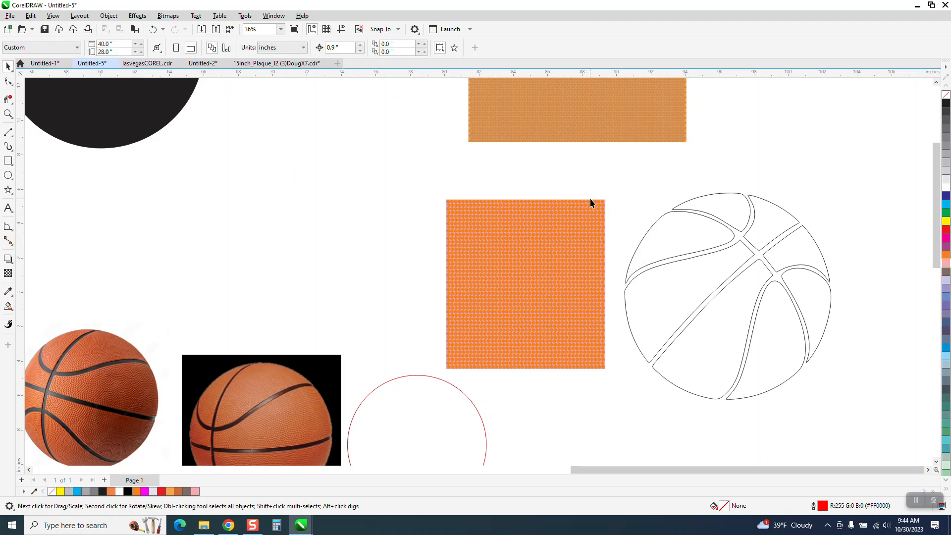
{"action": "left_click", "coordinate": [654, 223]}
{"action": "left_click", "coordinate": [277, 157]}
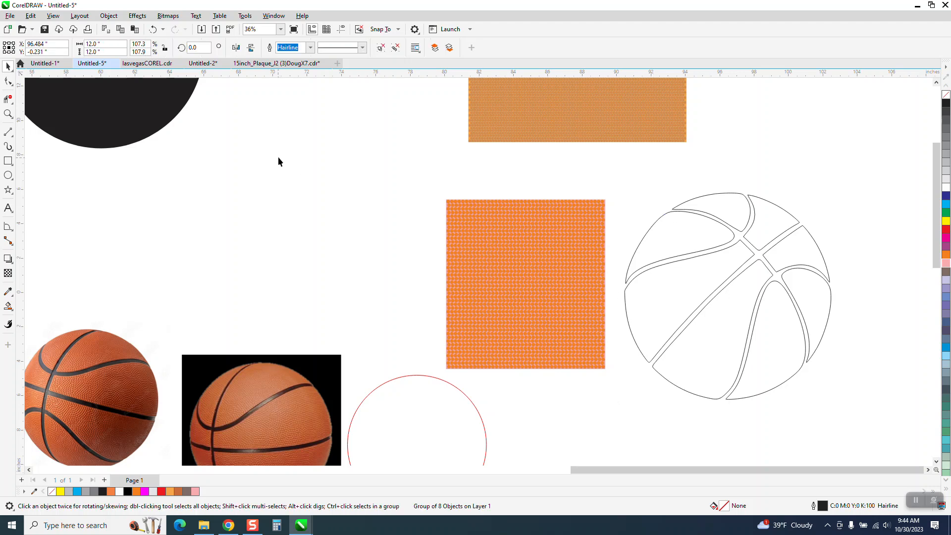
{"action": "left_click", "coordinate": [348, 47]}
{"action": "type", "text": "15"}
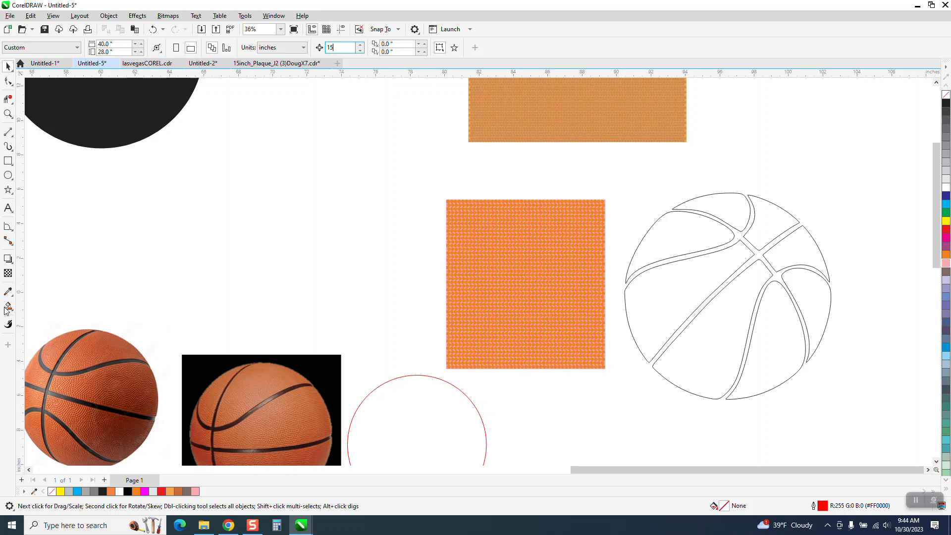
Step: Smart Fill the basketball outline's upper-left panel with black and nudge the filled shape 15 inches to the left
{"action": "left_click", "coordinate": [8, 307]}
{"action": "left_click", "coordinate": [670, 240]}
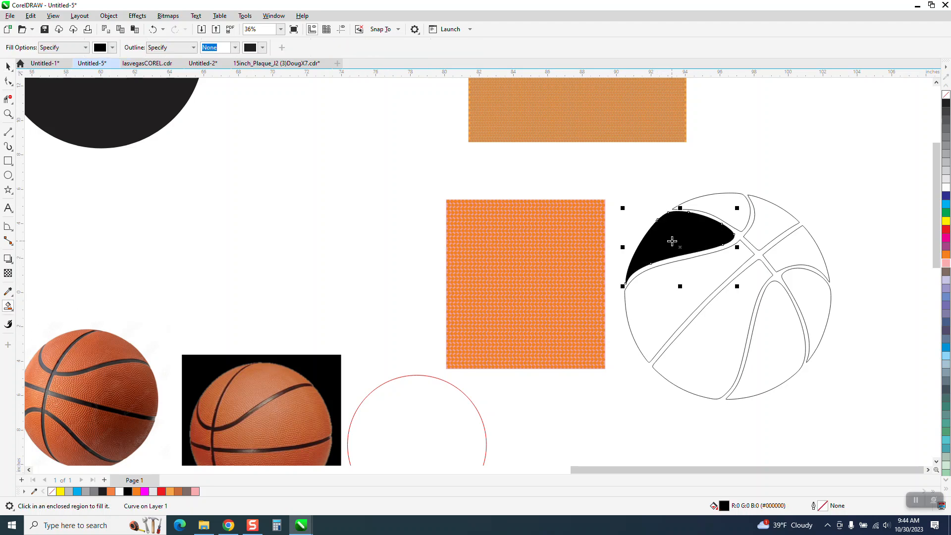
{"action": "key", "text": "Left"}
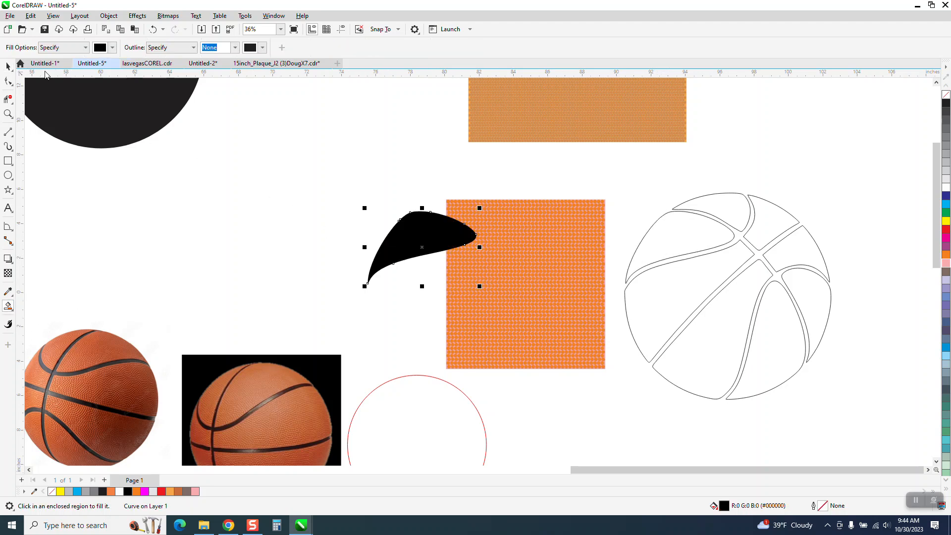
Step: Intersect the black panel shape with the orange dotted bitmap placed beneath it, and nudge the resulting piece 15 inches right into the basketball outline
{"action": "left_click", "coordinate": [7, 66]}
{"action": "left_click_drag", "start_coordinate": [549, 232], "coordinate": [461, 231]}
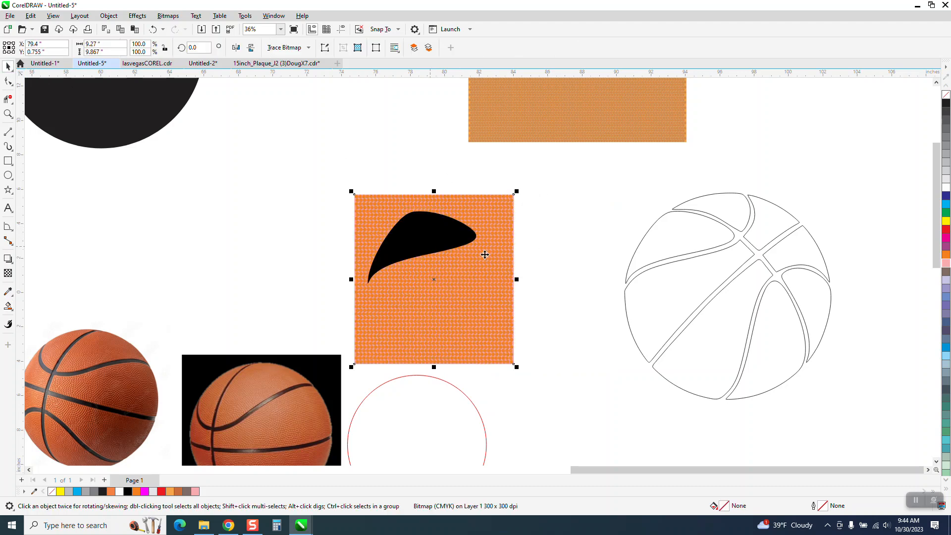
{"action": "left_click_drag", "start_coordinate": [338, 165], "coordinate": [545, 379]}
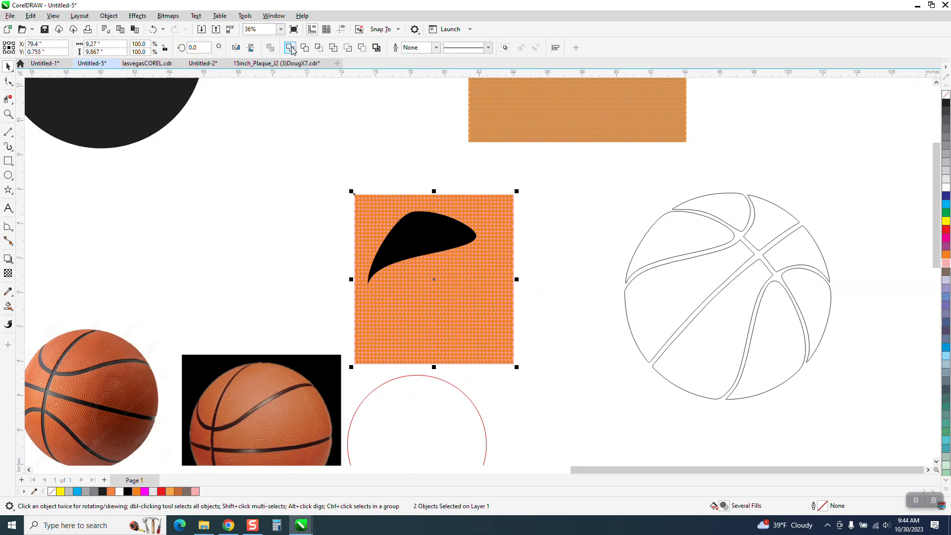
{"action": "left_click", "coordinate": [290, 48]}
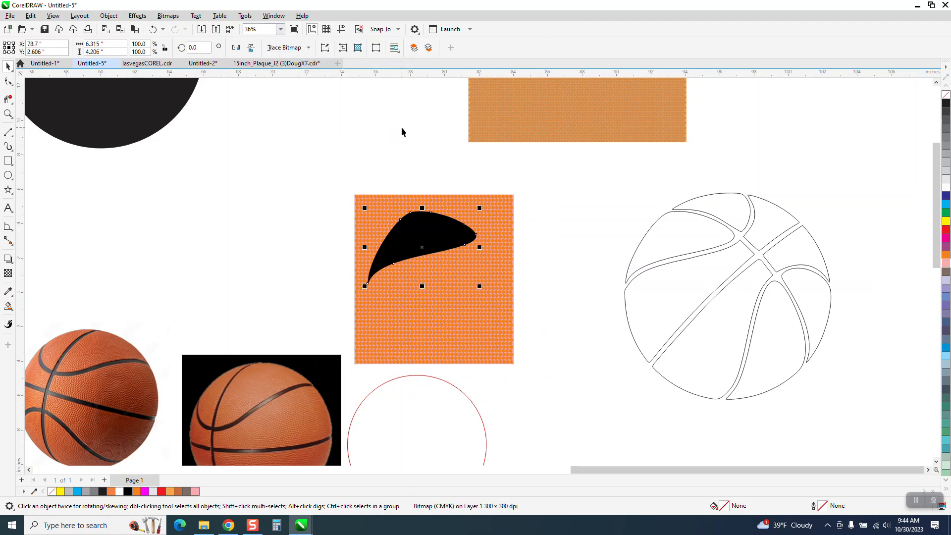
{"action": "key", "text": "Right"}
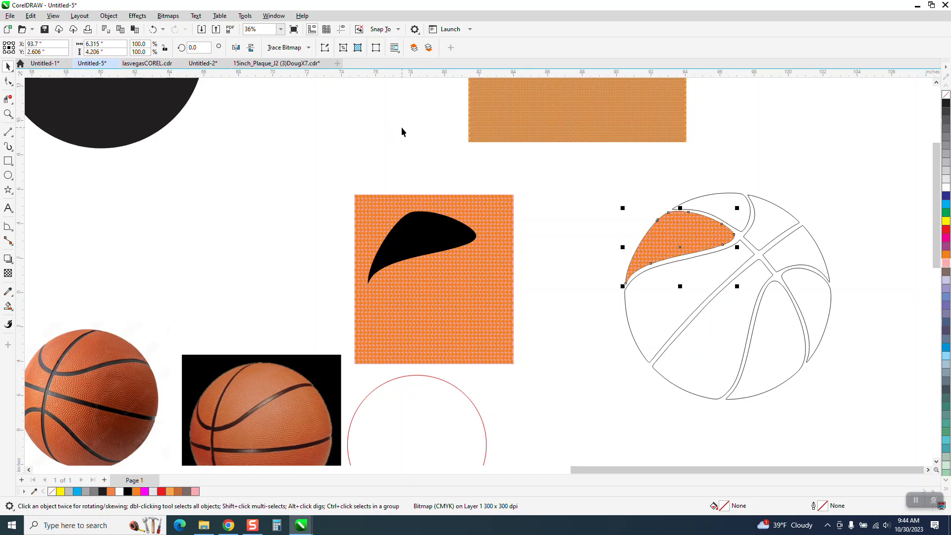
Step: Move the tan dotted bitmap from above the orange one to the right of the basketball outline
{"action": "left_click", "coordinate": [9, 114]}
{"action": "left_click_drag", "start_coordinate": [639, 209], "coordinate": [768, 289]}
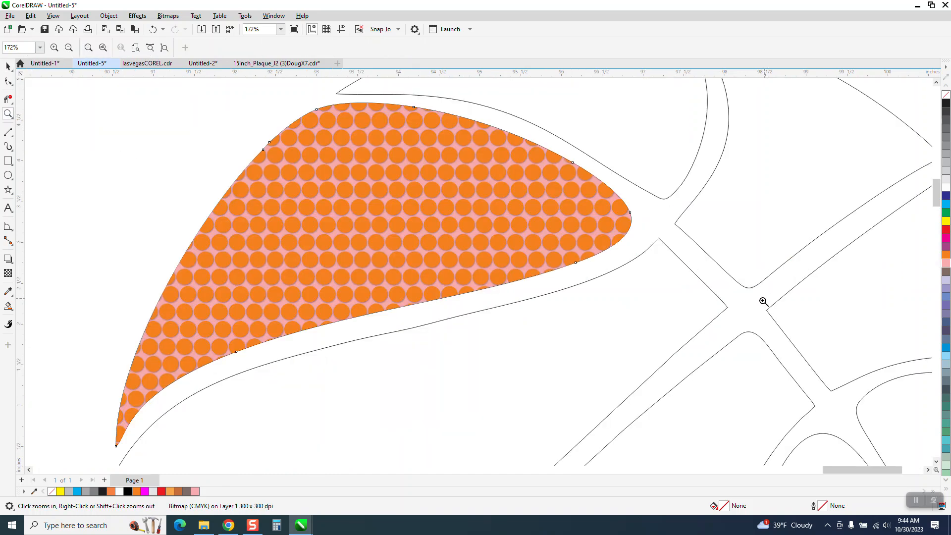
{"action": "scroll", "coordinate": [527, 232], "scroll_direction": "down", "scroll_amount": 1}
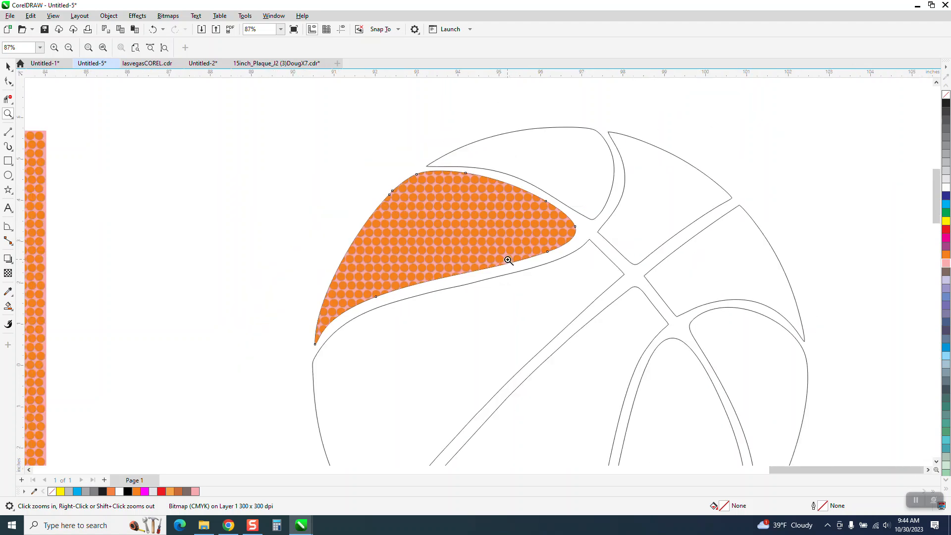
{"action": "scroll", "coordinate": [541, 251], "scroll_direction": "down", "scroll_amount": 3}
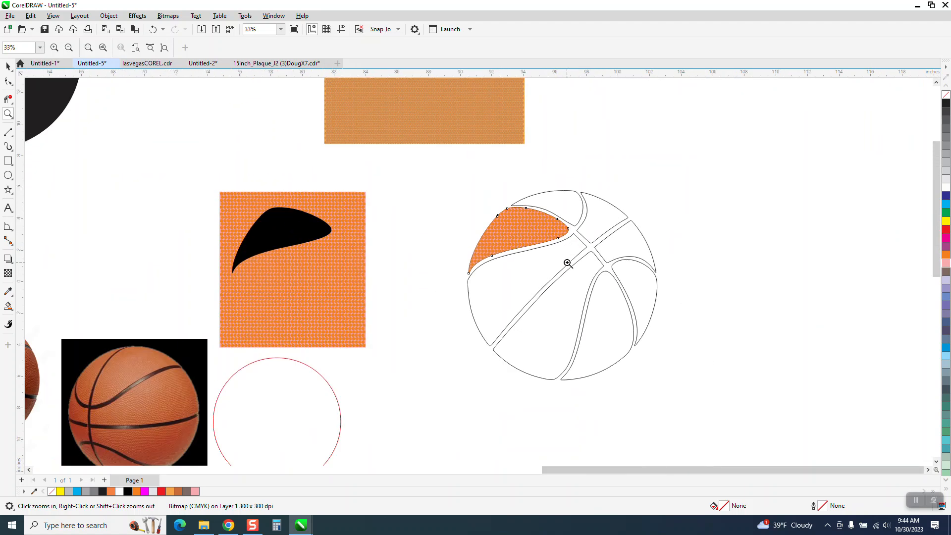
{"action": "left_click", "coordinate": [8, 67]}
{"action": "left_click_drag", "start_coordinate": [452, 116], "coordinate": [817, 322]}
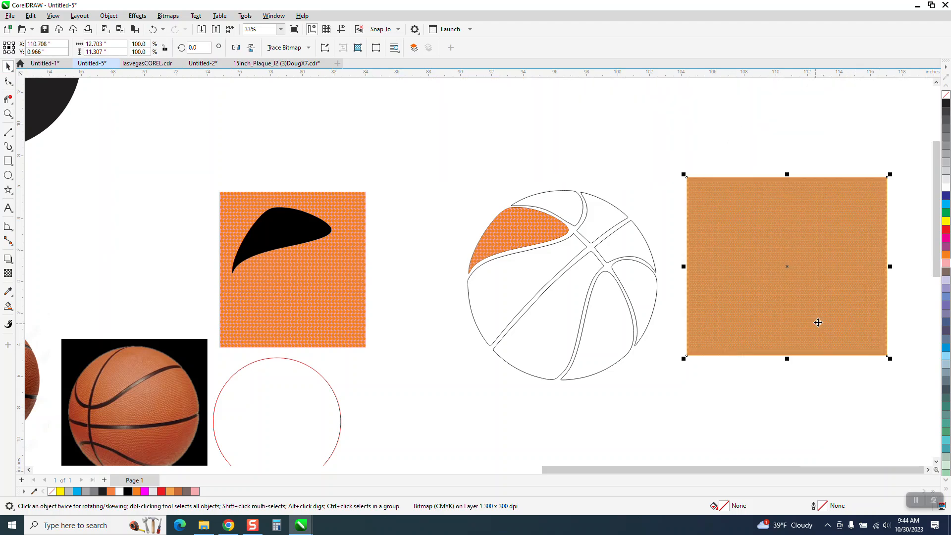
Step: Smart Fill the basketball outline's top panel with black and nudge the filled shape 15 inches right onto the tan dotted bitmap
{"action": "left_click", "coordinate": [8, 306]}
{"action": "left_click", "coordinate": [548, 206]}
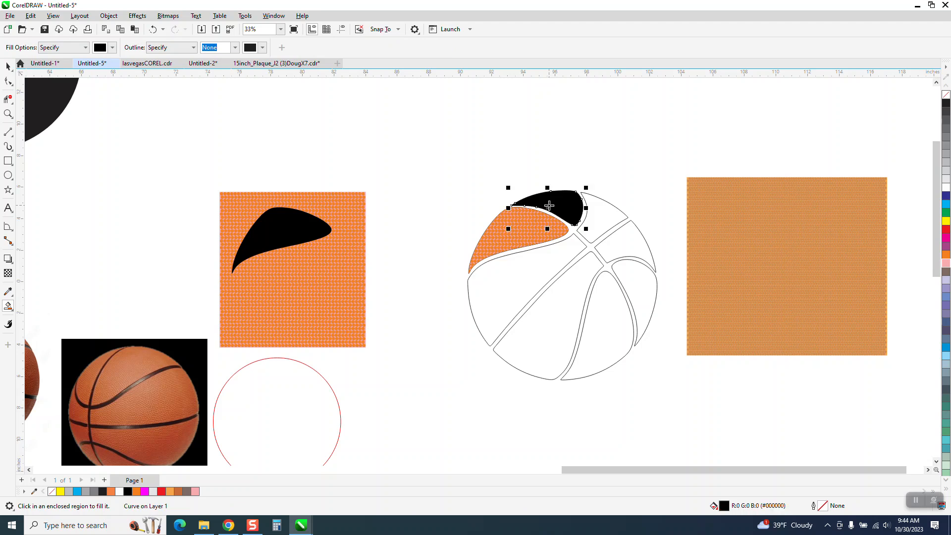
{"action": "key", "text": "shift+Right"}
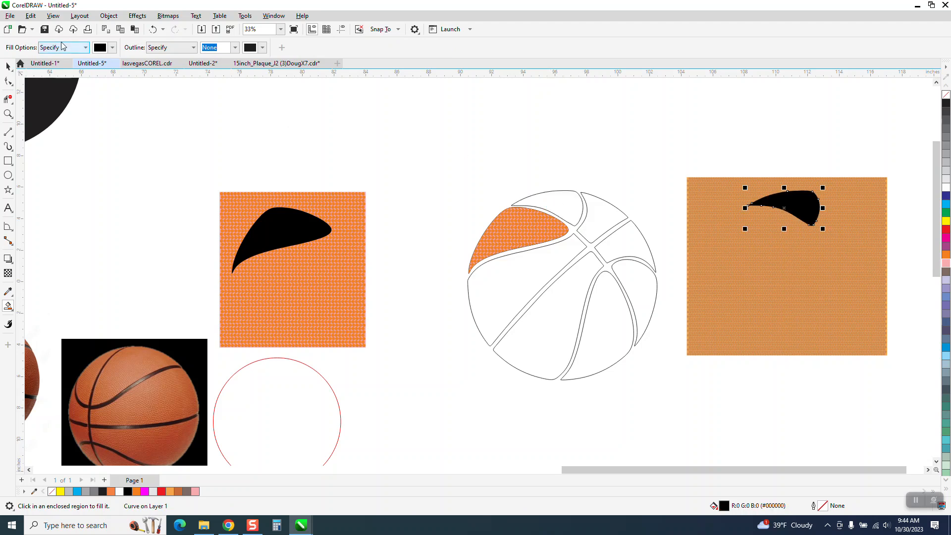
Step: Intersect the black top-panel shape with the tan dotted bitmap and nudge the resulting piece 15 inches left into the basketball outline
{"action": "left_click", "coordinate": [9, 67]}
{"action": "left_click_drag", "start_coordinate": [668, 165], "coordinate": [908, 379]}
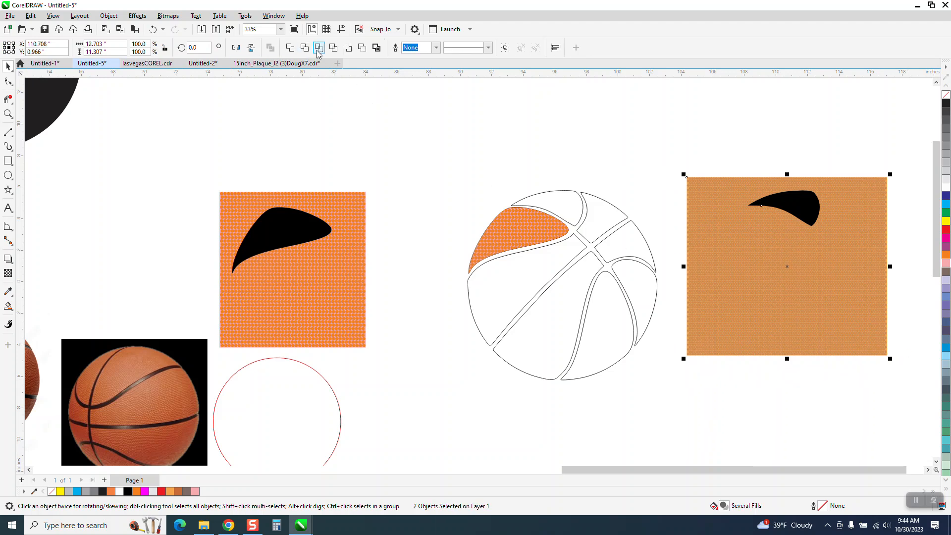
{"action": "left_click", "coordinate": [320, 48]}
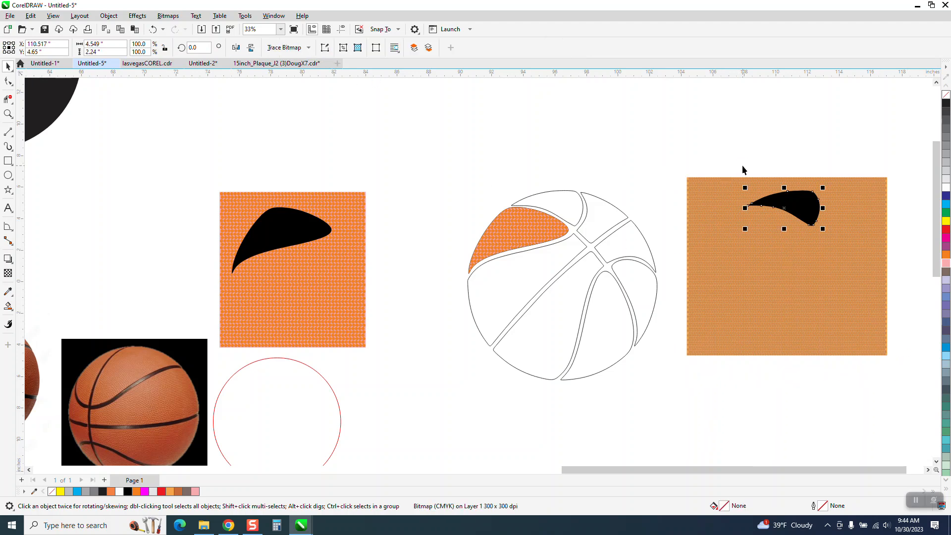
{"action": "key", "text": "Left"}
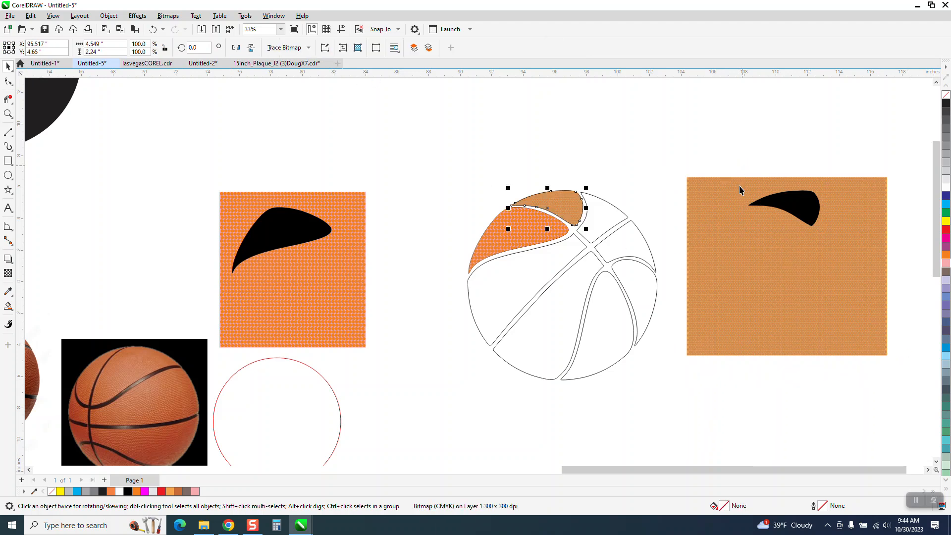
Step: Delete the black panel shape lying on the tan dotted bitmap
{"action": "left_click", "coordinate": [805, 214]}
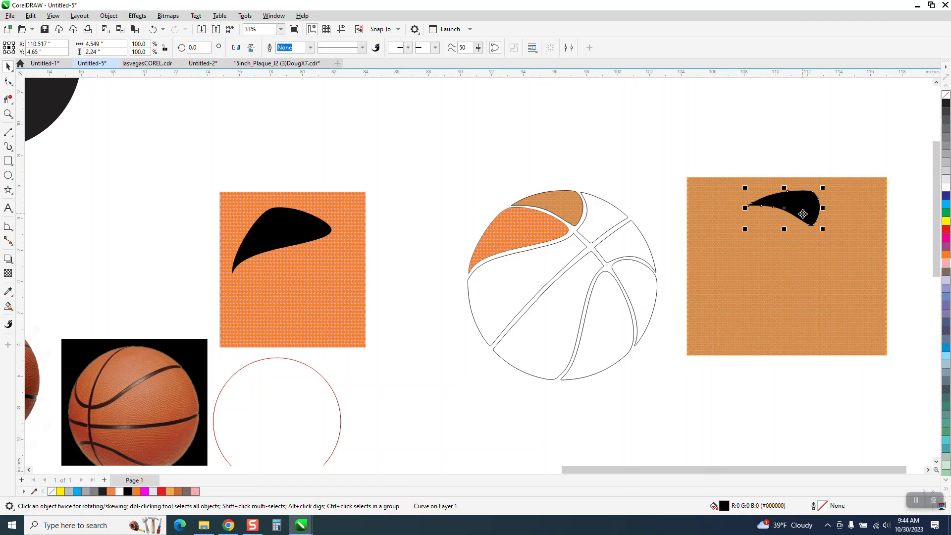
{"action": "key", "text": "XF86Calculator"}
{"action": "left_click", "coordinate": [903, 125]}
{"action": "key", "text": "Delete"}
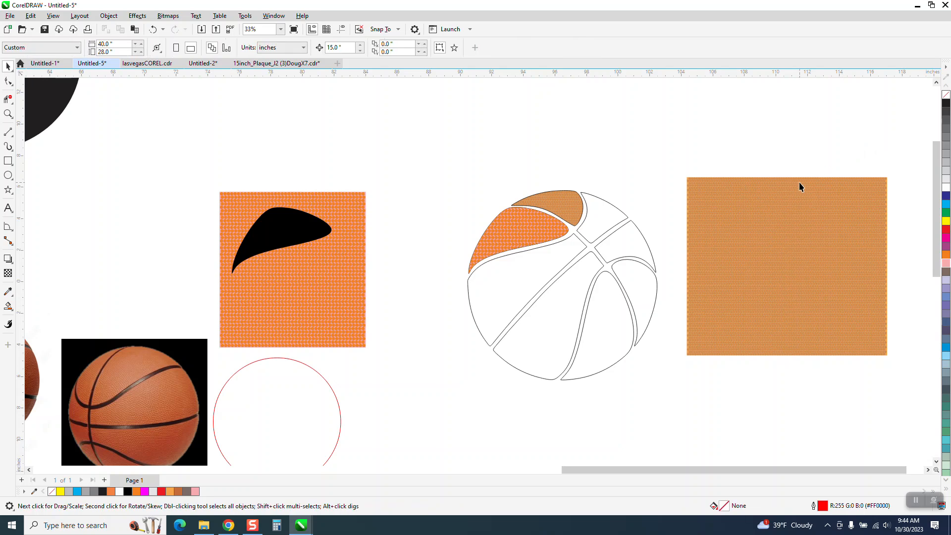
Step: Compare the two filled panels' dot textures up close and move the black shape off the orange dotted bitmap
{"action": "left_click", "coordinate": [8, 114]}
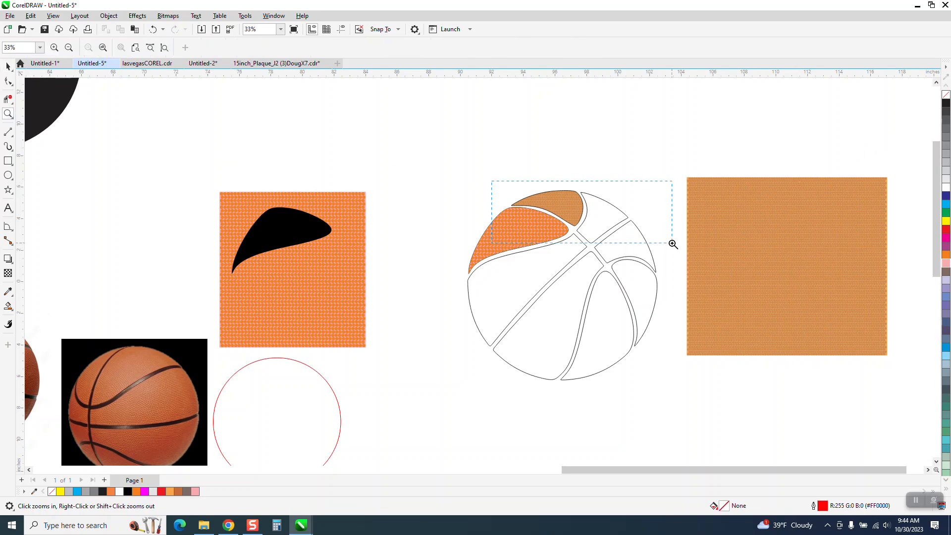
{"action": "left_click_drag", "start_coordinate": [672, 244], "coordinate": [671, 245]}
{"action": "scroll", "coordinate": [435, 235], "scroll_direction": "down", "scroll_amount": 4}
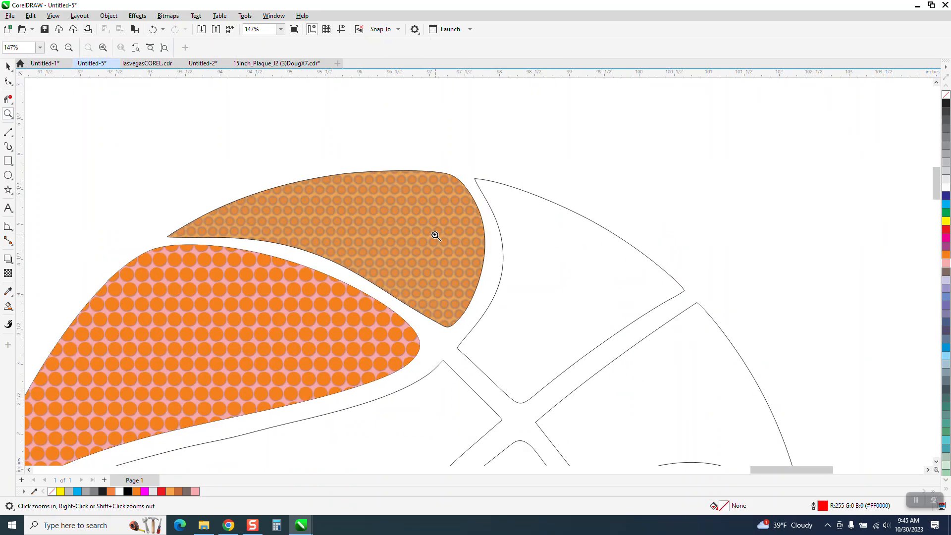
{"action": "scroll", "coordinate": [435, 237], "scroll_direction": "down", "scroll_amount": 7}
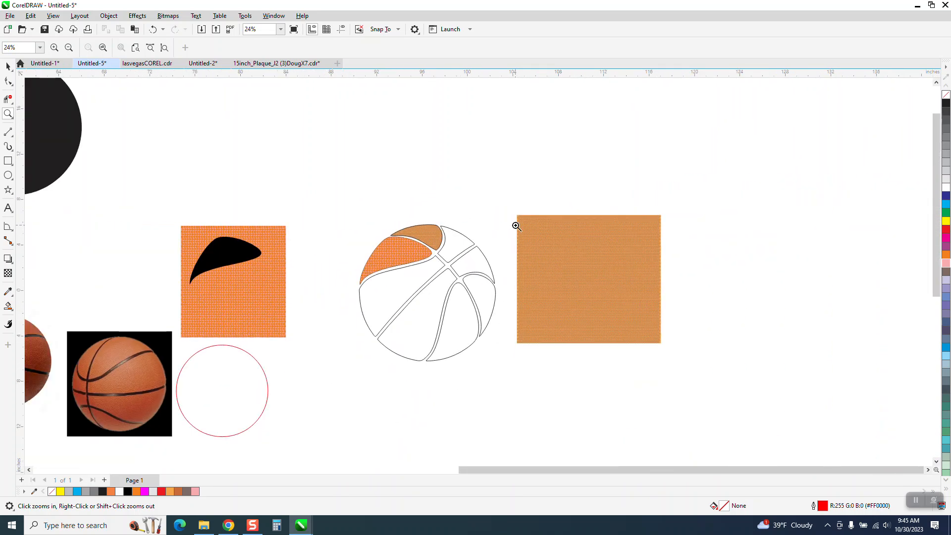
{"action": "left_click", "coordinate": [8, 66]}
{"action": "left_click", "coordinate": [246, 252]}
{"action": "left_click_drag", "start_coordinate": [246, 252], "coordinate": [260, 162]}
{"action": "left_click", "coordinate": [425, 230]}
{"action": "left_click", "coordinate": [463, 204]}
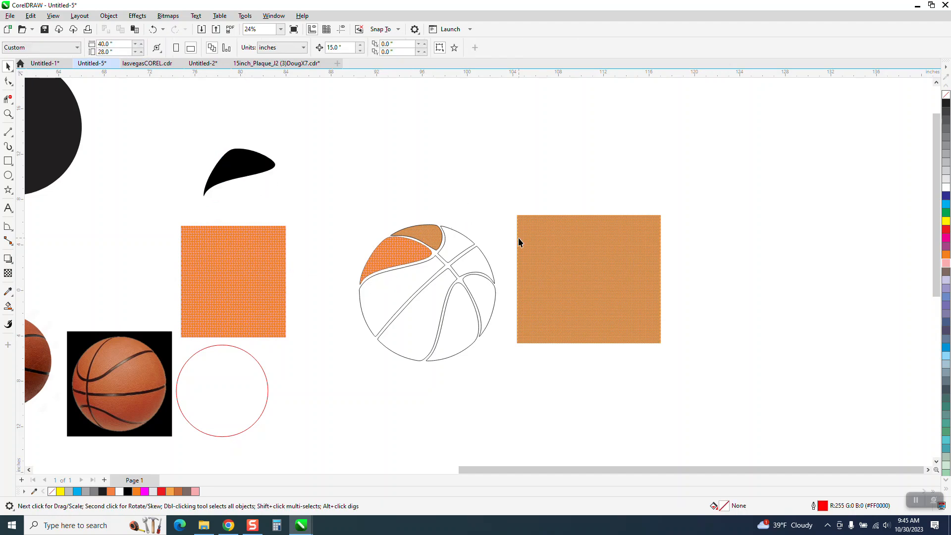
Step: Undo the black shape's move, the other black shape's deletion, and the tan piece's nudge into the basketball
{"action": "left_click", "coordinate": [440, 239]}
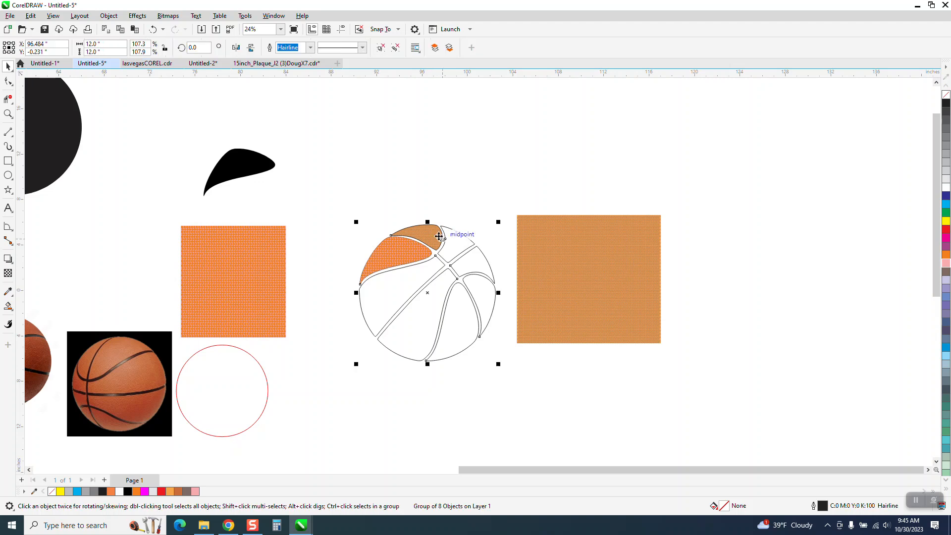
{"action": "left_click", "coordinate": [371, 191]}
{"action": "left_click", "coordinate": [153, 31]}
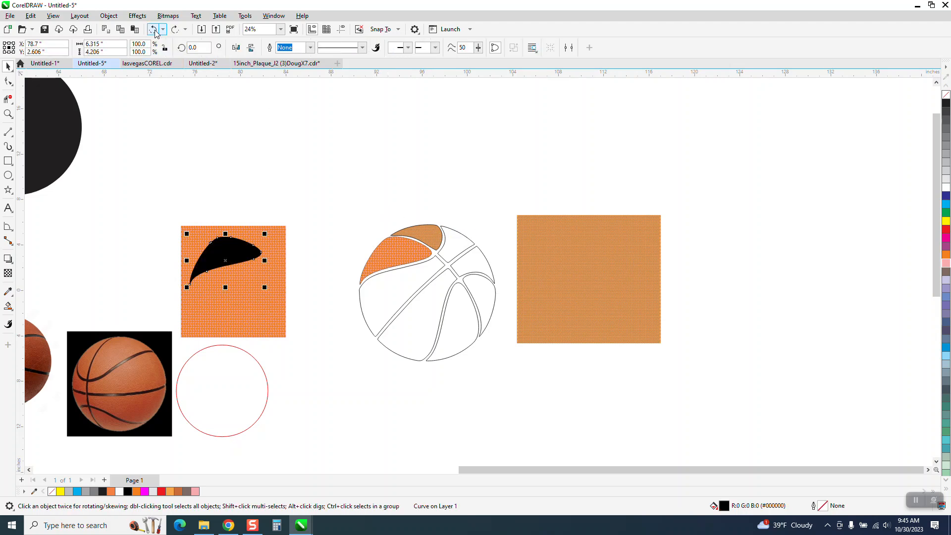
{"action": "left_click", "coordinate": [154, 30]}
{"action": "left_click", "coordinate": [153, 31]}
Step: Move the tan dotted bitmap together with its black panel shape farther up and to the right of the basketball
{"action": "left_click_drag", "start_coordinate": [512, 191], "coordinate": [521, 207]}
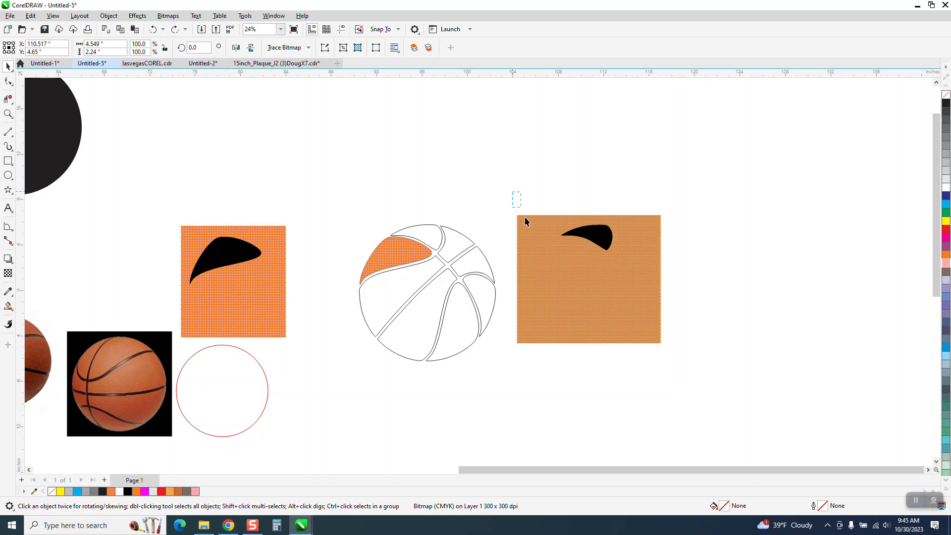
{"action": "left_click_drag", "start_coordinate": [709, 376], "coordinate": [709, 377]}
{"action": "left_click_drag", "start_coordinate": [638, 322], "coordinate": [734, 277]}
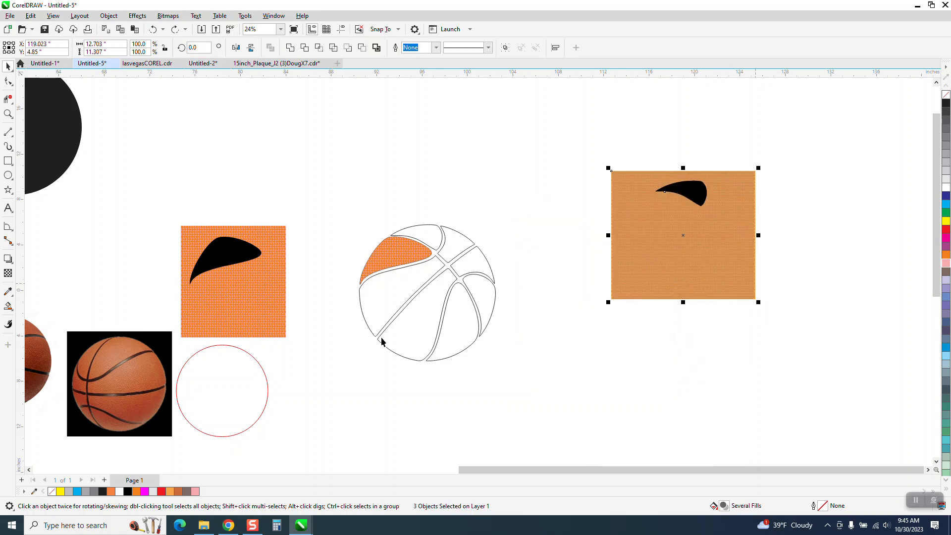
Step: Delete the black shape on the orange dotted bitmap and move that bitmap directly to the right of the basketball outline
{"action": "left_click", "coordinate": [228, 252]}
{"action": "key", "text": "Delete"}
{"action": "left_click_drag", "start_coordinate": [244, 255], "coordinate": [563, 259]}
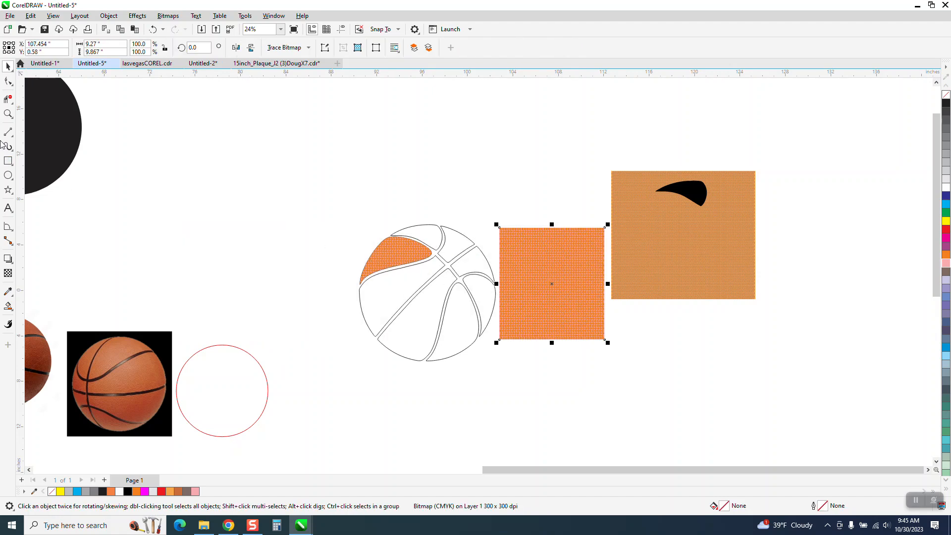
Step: Smart Fill the basketball outline's top panel with black and nudge the filled shape 15 inches right toward the orange dotted bitmap
{"action": "left_click", "coordinate": [9, 117]}
{"action": "left_click_drag", "start_coordinate": [498, 227], "coordinate": [559, 264]}
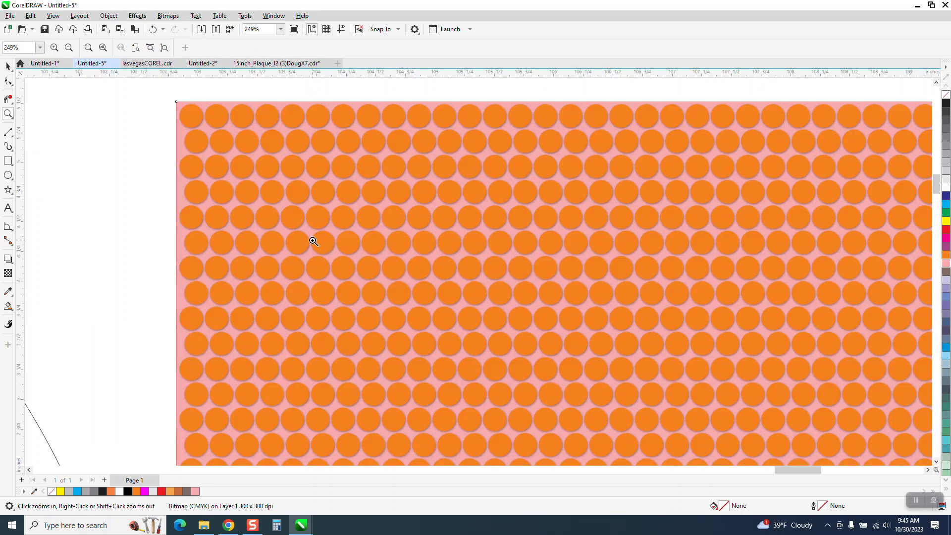
{"action": "scroll", "coordinate": [439, 275], "scroll_direction": "down", "scroll_amount": 4}
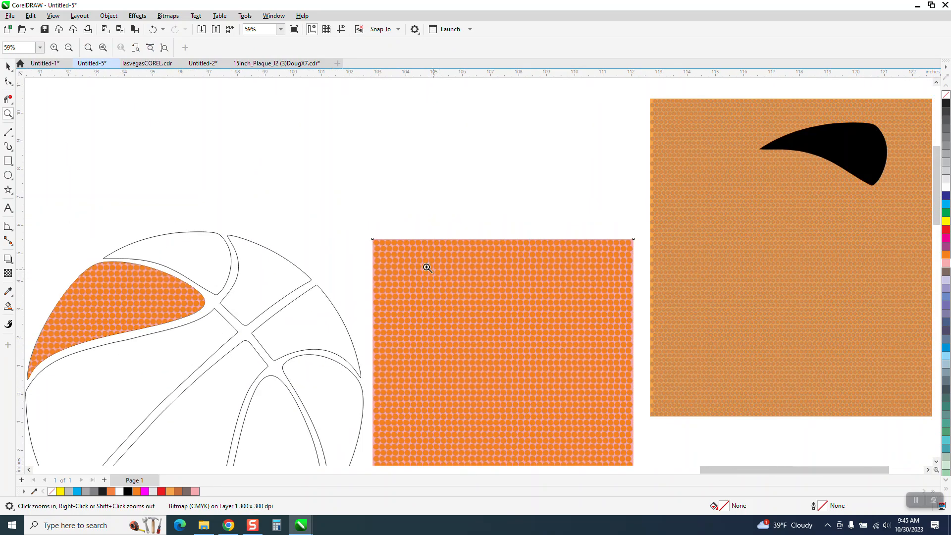
{"action": "left_click", "coordinate": [8, 66]}
{"action": "scroll", "coordinate": [164, 218], "scroll_direction": "down", "scroll_amount": 1}
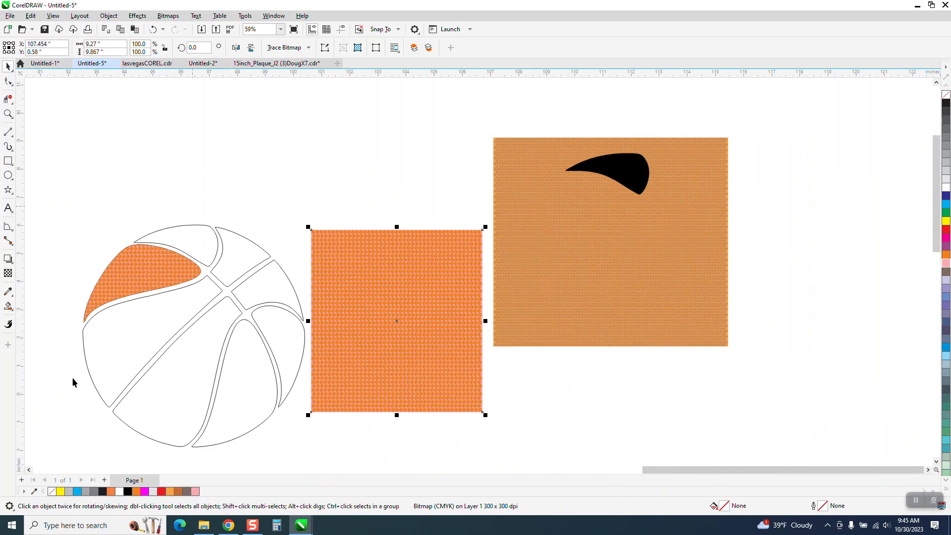
{"action": "left_click", "coordinate": [8, 306]}
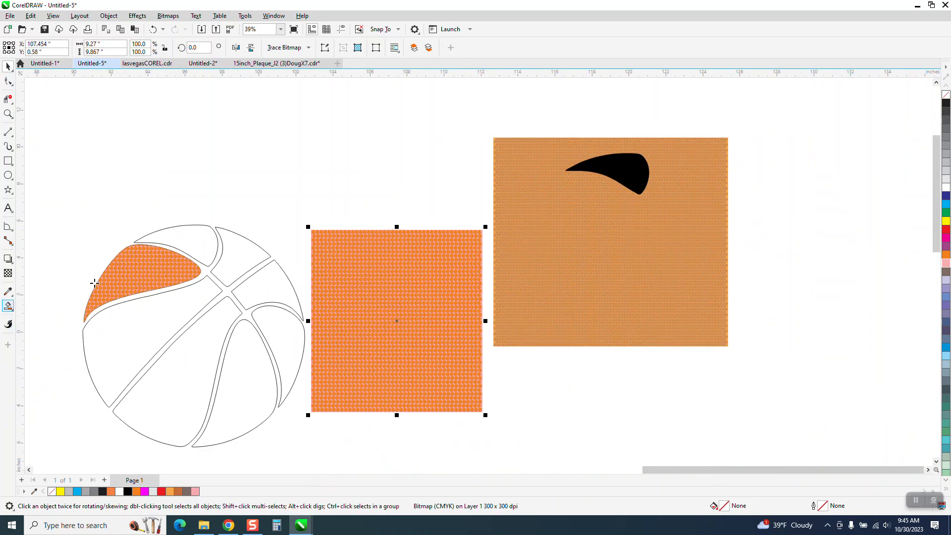
{"action": "left_click", "coordinate": [183, 244]}
{"action": "key", "text": "Right"}
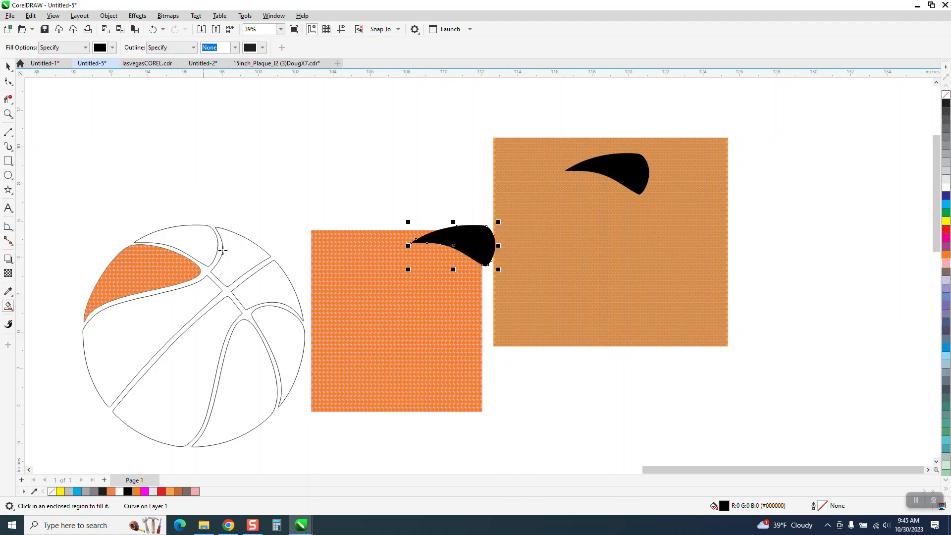
Step: Move the tan dotted bitmap farther right and reposition the orange dotted bitmap fully beneath the new black top-panel shape
{"action": "left_click", "coordinate": [8, 66]}
{"action": "left_click_drag", "start_coordinate": [627, 203], "coordinate": [880, 239]}
{"action": "mouse_move", "coordinate": [471, 264]}
{"action": "left_mouse_down"}
{"action": "mouse_move", "coordinate": [518, 261]}
{"action": "mouse_move", "coordinate": [529, 251]}
{"action": "mouse_move", "coordinate": [485, 255]}
{"action": "left_mouse_up"}
Step: Fill the outline's top panel with the orange bitmap's black-shape intersection, nudged 15 inches left, and delete the leftover black shape
{"action": "left_click_drag", "start_coordinate": [327, 167], "coordinate": [605, 408]}
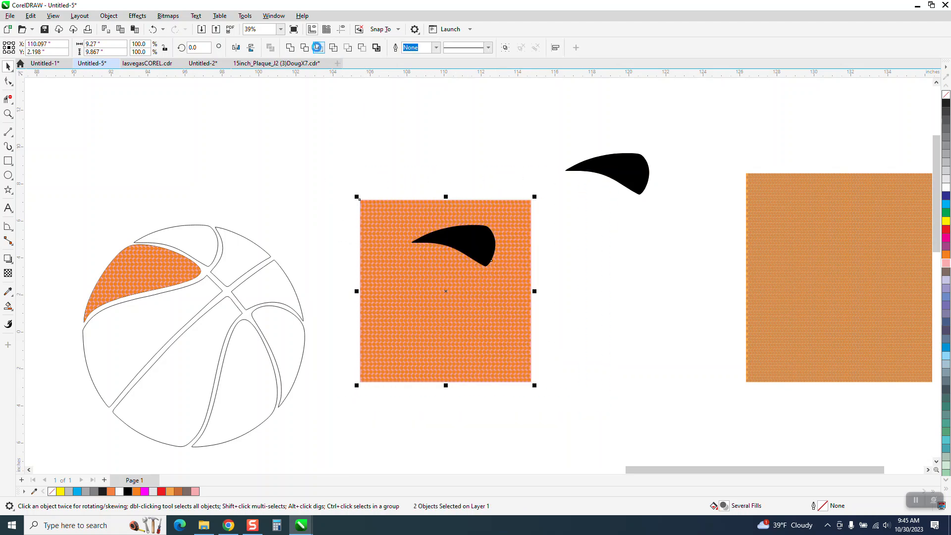
{"action": "left_click", "coordinate": [317, 47]}
{"action": "key", "text": "Left"}
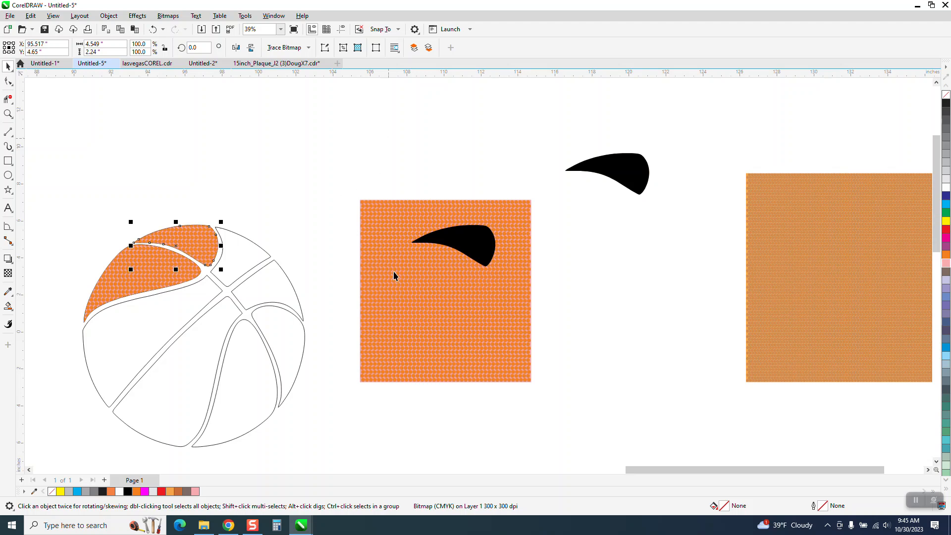
{"action": "left_click", "coordinate": [490, 247]}
{"action": "key", "text": "Delete"}
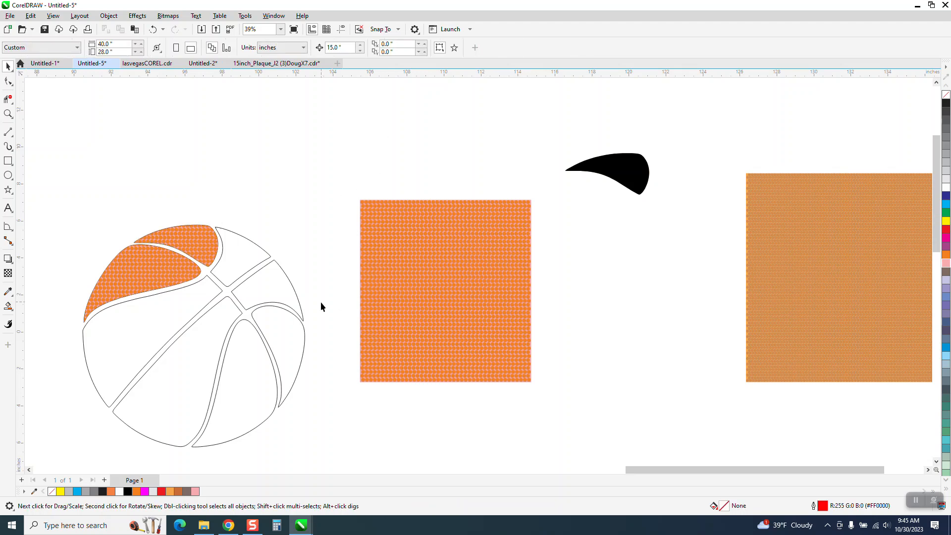
Step: Smart Fill the basketball outline's large lower-middle panel with black and nudge the filled shape 15 inches right
{"action": "left_click", "coordinate": [8, 307]}
{"action": "left_click", "coordinate": [188, 378]}
{"action": "key", "text": "Right"}
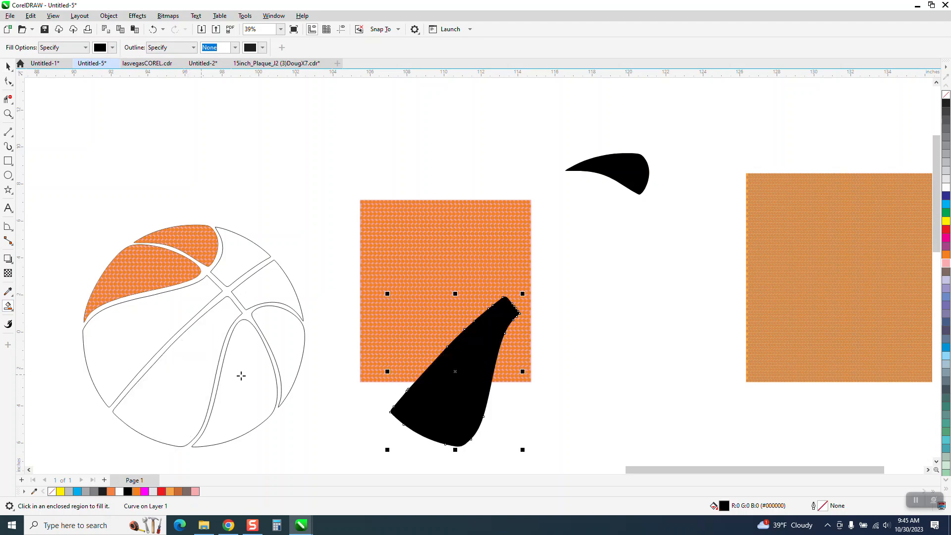
Step: Move the orange dotted bitmap down behind the black lower-panel shape and rotate it about 33.6 degrees to cover the shape
{"action": "left_click", "coordinate": [8, 65]}
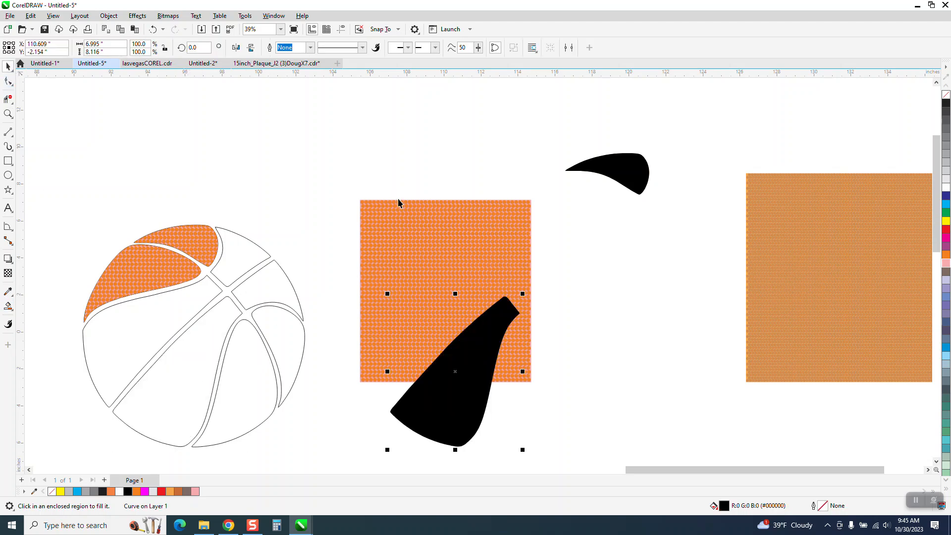
{"action": "left_click", "coordinate": [430, 235]}
{"action": "left_click_drag", "start_coordinate": [448, 236], "coordinate": [458, 310]}
{"action": "left_click", "coordinate": [463, 302]}
{"action": "left_click_drag", "start_coordinate": [543, 266], "coordinate": [477, 243]}
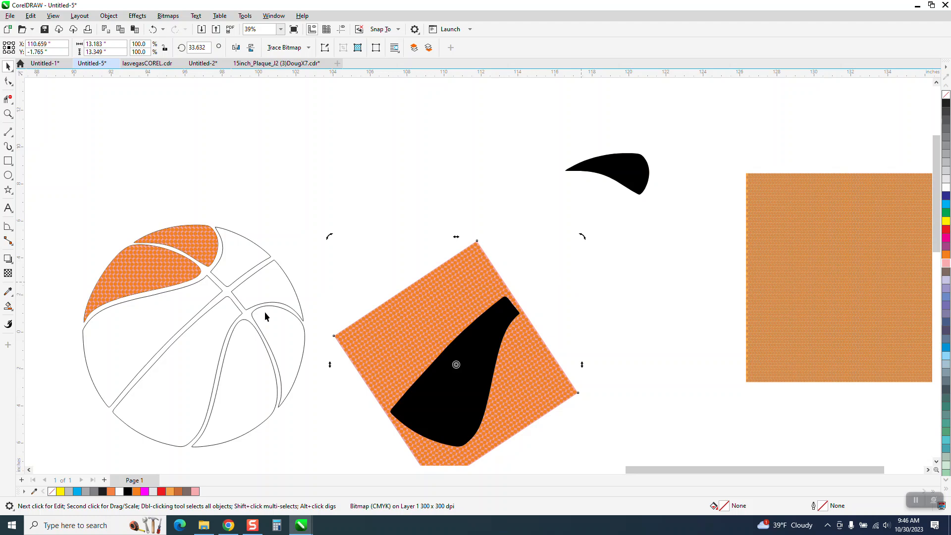
Step: Intersect the black lower-panel shape with the rotated orange dotted bitmap and nudge the resulting piece 15 inches left into the outline
{"action": "scroll", "coordinate": [315, 258], "scroll_direction": "down", "scroll_amount": 1}
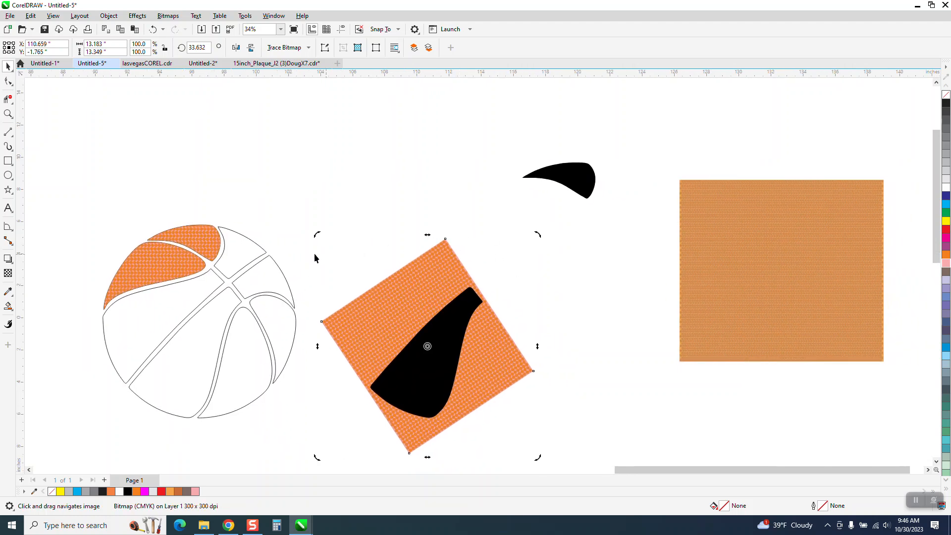
{"action": "left_click_drag", "start_coordinate": [307, 230], "coordinate": [575, 444]}
{"action": "left_click", "coordinate": [320, 48]}
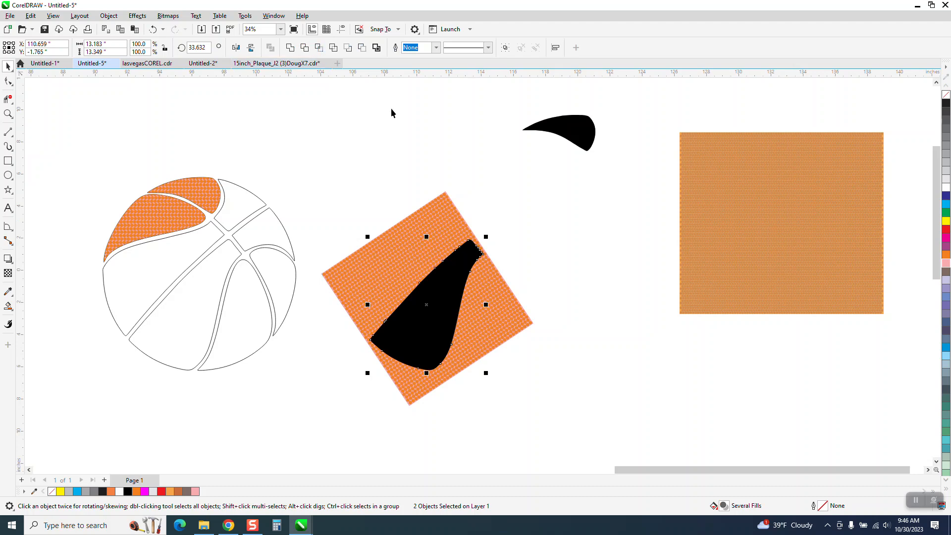
{"action": "key", "text": "Left"}
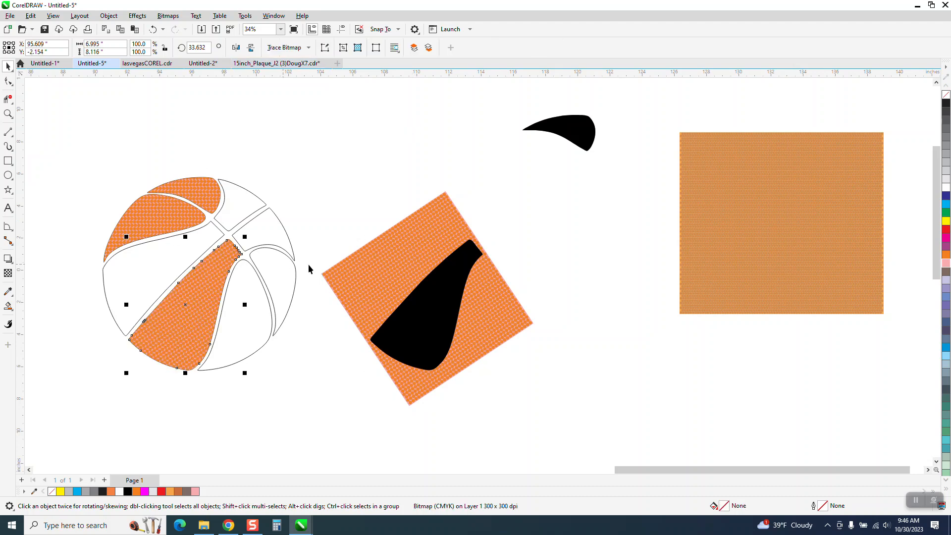
Step: Delete the leftover black shape, then Smart Fill the basketball's large left-middle panel with black and nudge that shape 15 inches right
{"action": "left_click", "coordinate": [465, 280]}
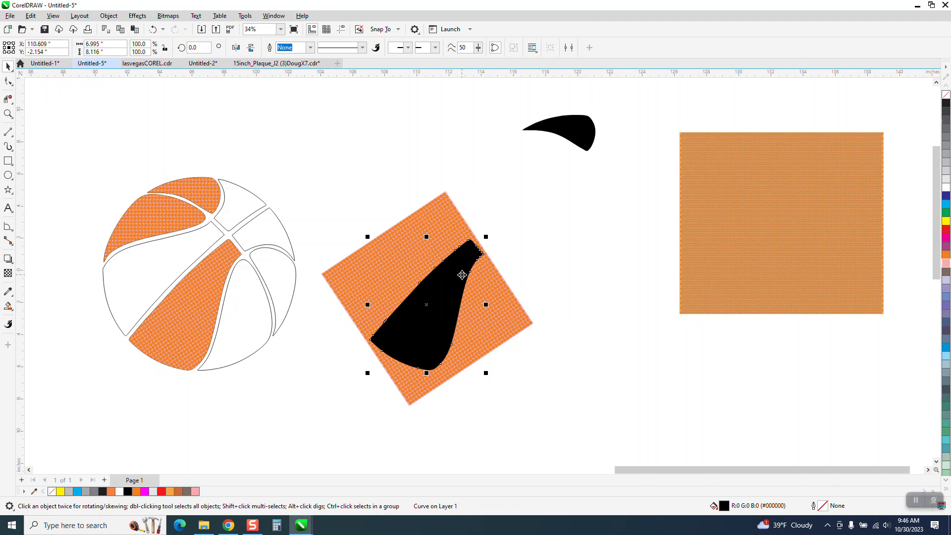
{"action": "key", "text": "Delete"}
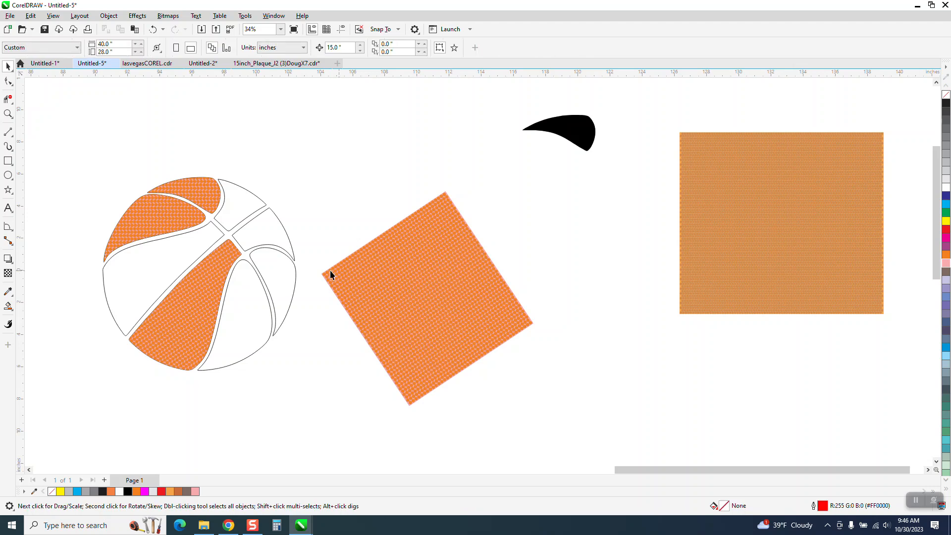
{"action": "left_click", "coordinate": [8, 306]}
{"action": "left_click", "coordinate": [169, 266]}
{"action": "key", "text": "Right"}
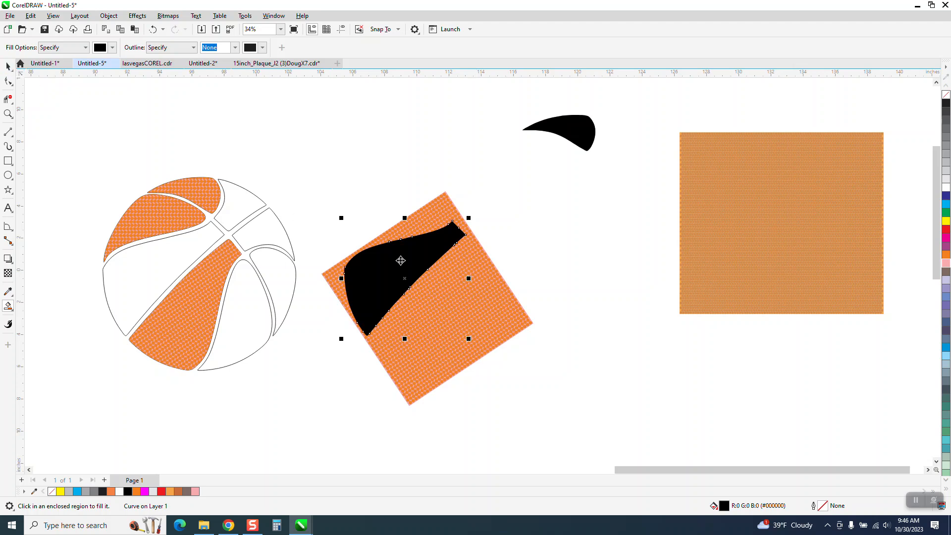
Step: Move the orange dotted bitmap behind the black left-middle shape and rotate it to about 93.4 degrees so it covers the shape
{"action": "key", "text": "space"}
{"action": "left_click", "coordinate": [456, 282]}
{"action": "mouse_move", "coordinate": [491, 298]}
{"action": "left_mouse_down"}
{"action": "mouse_move", "coordinate": [498, 289]}
{"action": "mouse_move", "coordinate": [480, 291]}
{"action": "left_mouse_up"}
{"action": "left_click_drag", "start_coordinate": [528, 405], "coordinate": [543, 260]}
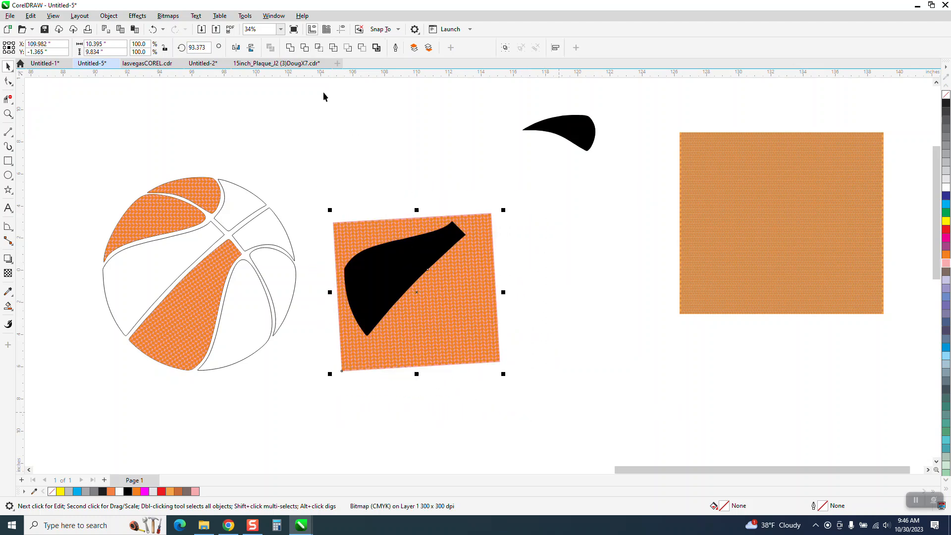
Step: Intersect the black left-middle shape with the rotated orange bitmap and nudge the resulting piece 15 inches left into the outline
{"action": "left_click", "coordinate": [318, 49]}
{"action": "key", "text": "Left"}
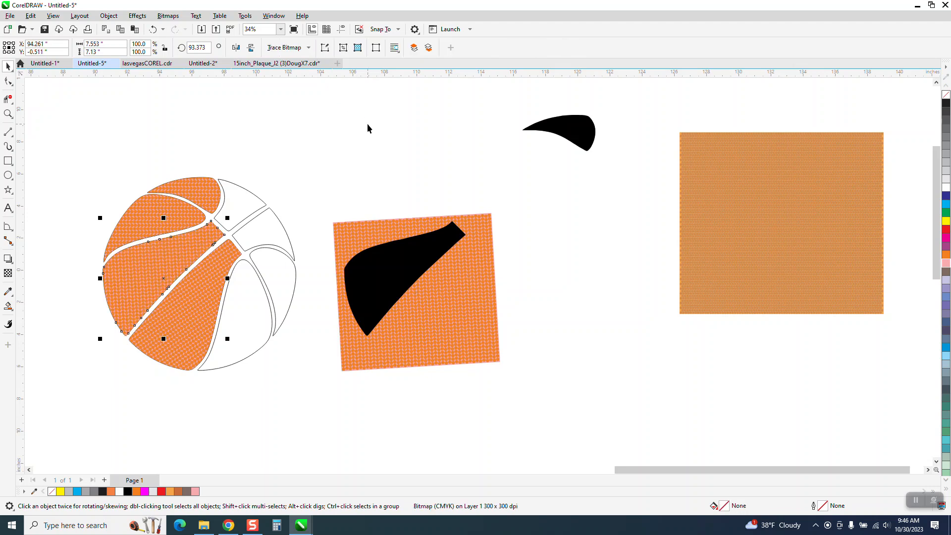
{"action": "left_click", "coordinate": [7, 114]}
{"action": "left_click_drag", "start_coordinate": [162, 237], "coordinate": [308, 327]}
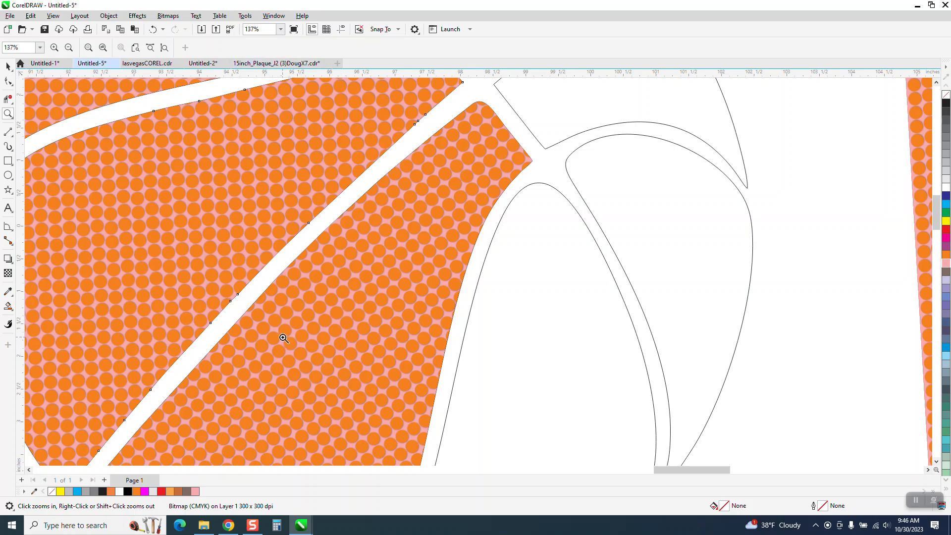
{"action": "scroll", "coordinate": [250, 281], "scroll_direction": "down", "scroll_amount": 2}
{"action": "scroll", "coordinate": [234, 261], "scroll_direction": "down", "scroll_amount": 2}
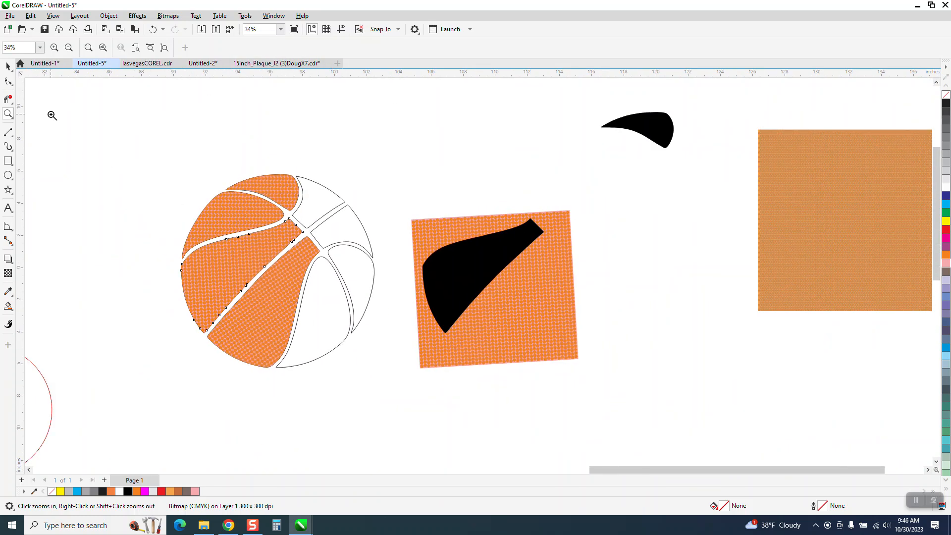
Step: Move the leftover black left-middle shape off the orange bitmap and shift the bitmap slightly down
{"action": "left_click", "coordinate": [7, 66]}
{"action": "left_click_drag", "start_coordinate": [467, 258], "coordinate": [674, 353]}
{"action": "left_click_drag", "start_coordinate": [470, 325], "coordinate": [470, 345]}
Step: Smart Fill the basketball's lower-right panel with black and nudge the filled shape 15 inches right
{"action": "left_click", "coordinate": [8, 306]}
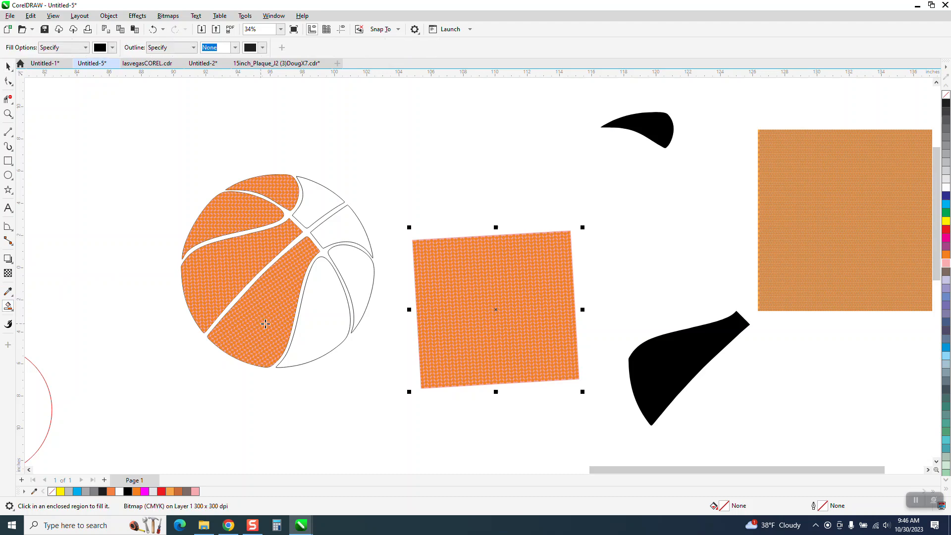
{"action": "left_click", "coordinate": [307, 321]}
{"action": "key", "text": "Right"}
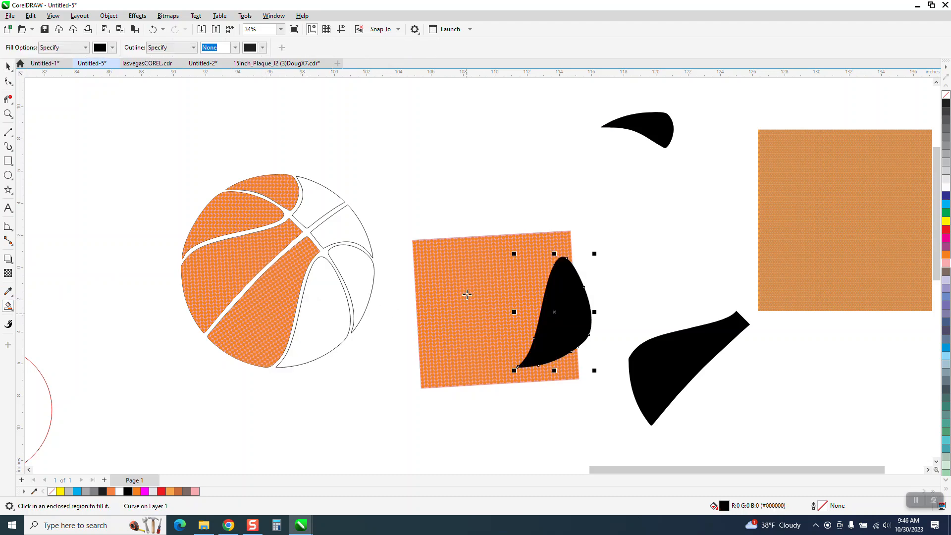
Step: Shift the orange bitmap right to cover the black lower-right shape and move the leftover left-middle shape farther away
{"action": "left_click", "coordinate": [8, 66]}
{"action": "left_click_drag", "start_coordinate": [443, 255], "coordinate": [496, 263]}
{"action": "left_click_drag", "start_coordinate": [677, 337], "coordinate": [753, 357]}
Step: Fill the lower-right panel with the orange bitmap's black-shape intersection, nudged 15 inches left, and delete the leftover black shape
{"action": "left_click_drag", "start_coordinate": [446, 212], "coordinate": [654, 416]}
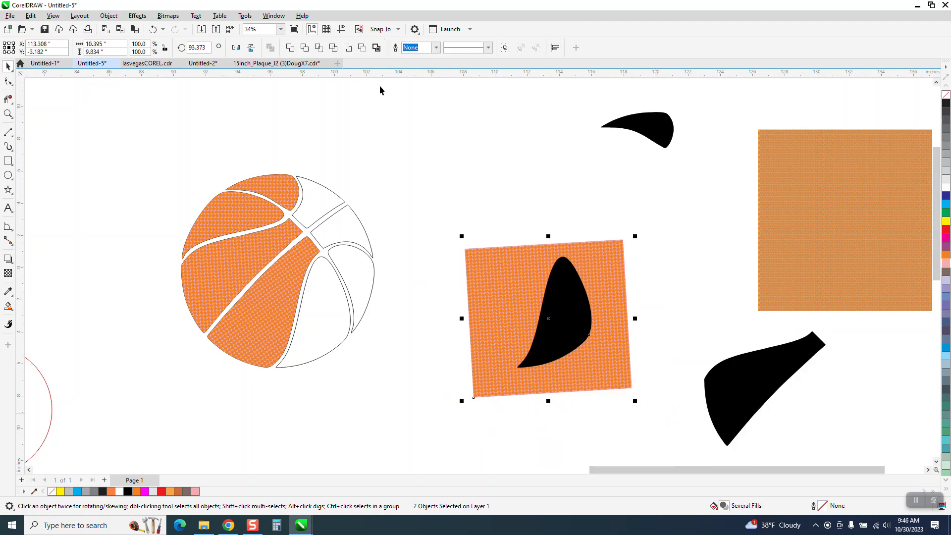
{"action": "left_click", "coordinate": [319, 47]}
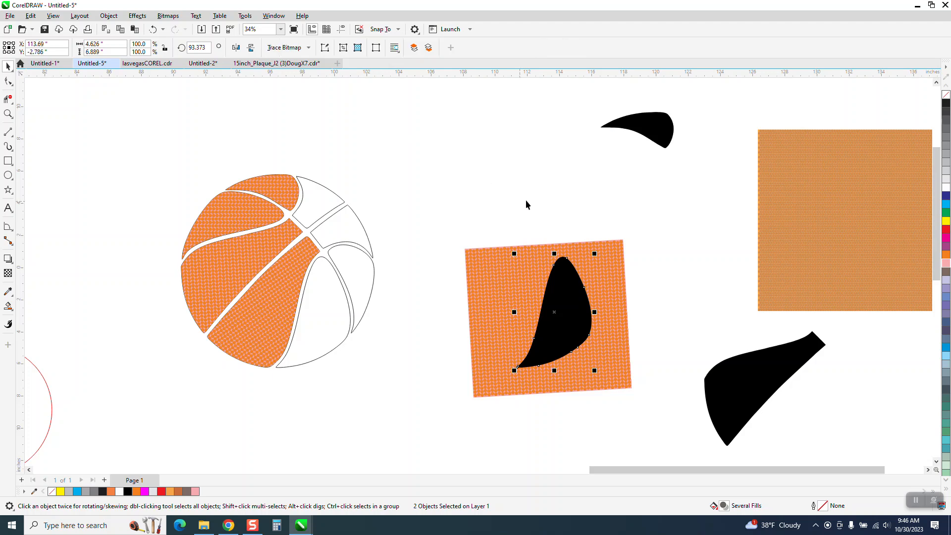
{"action": "left_click", "coordinate": [563, 297]}
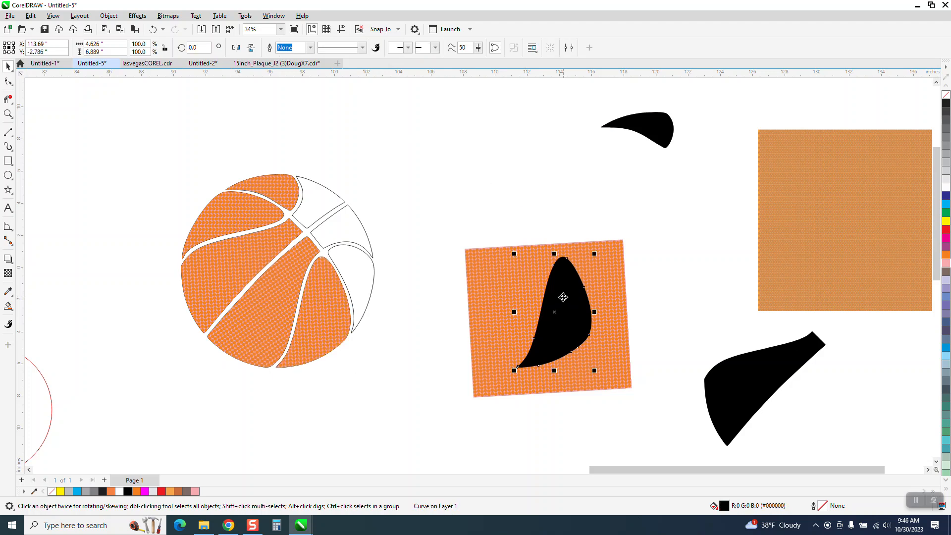
{"action": "key", "text": "Delete"}
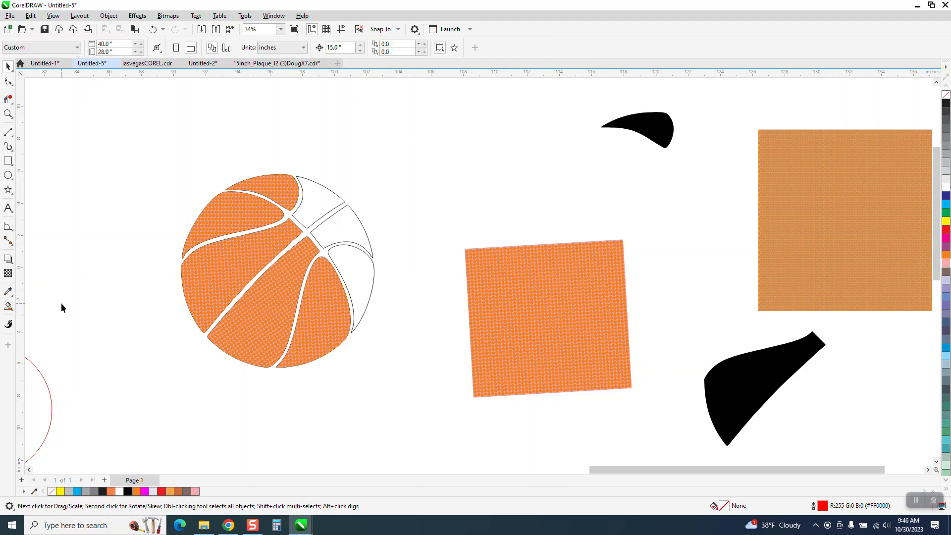
Step: Smart Fill the crescent panel at the basketball's right edge with black and nudge it 15 inches right onto the bitmap
{"action": "left_click", "coordinate": [7, 306]}
{"action": "left_click", "coordinate": [339, 284]}
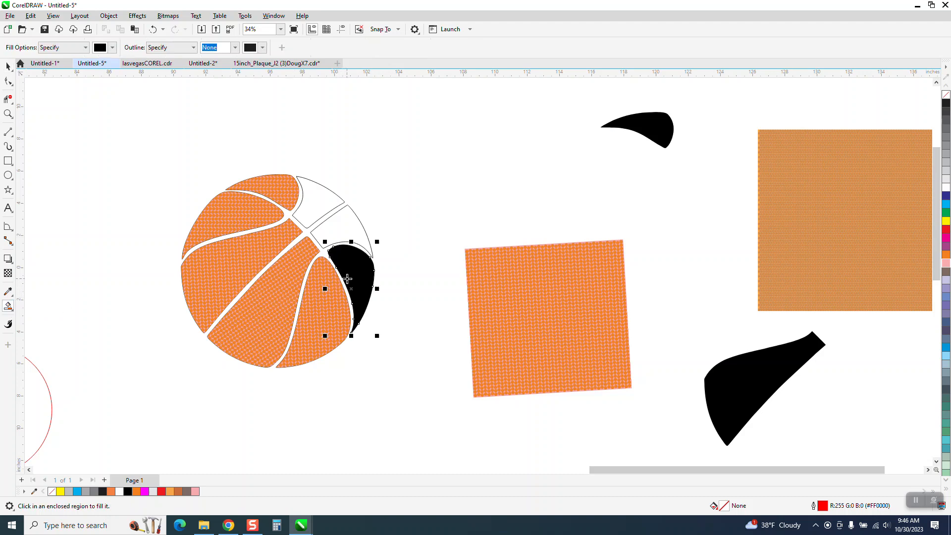
{"action": "key", "text": "ctrl+z"}
{"action": "key", "text": "ctrl+z"}
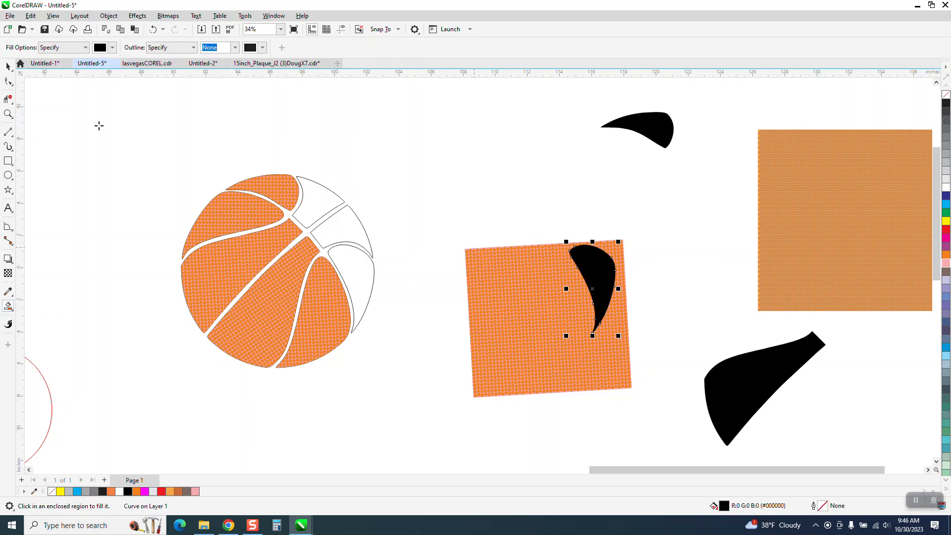
Step: Intersect the black crescent with the orange bitmap and nudge the resulting piece 15 inches down
{"action": "left_click", "coordinate": [7, 66]}
{"action": "left_click_drag", "start_coordinate": [430, 199], "coordinate": [648, 397]}
{"action": "left_click", "coordinate": [321, 48]}
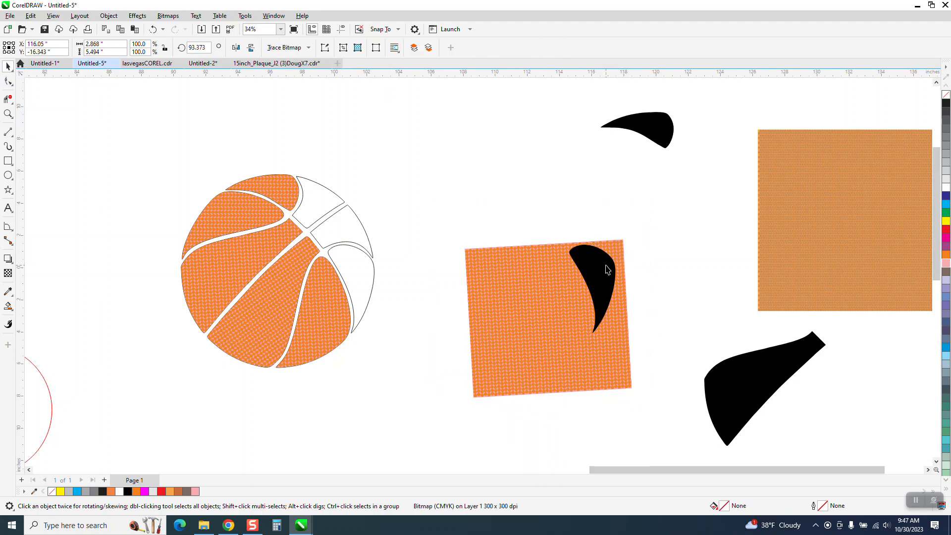
{"action": "key", "text": "ctrl+z"}
{"action": "key", "text": "ctrl+z"}
{"action": "key", "text": "ctrl+shift+z"}
{"action": "left_click", "coordinate": [652, 280]}
{"action": "left_click_drag", "start_coordinate": [597, 279], "coordinate": [573, 330]}
{"action": "left_click", "coordinate": [608, 284]}
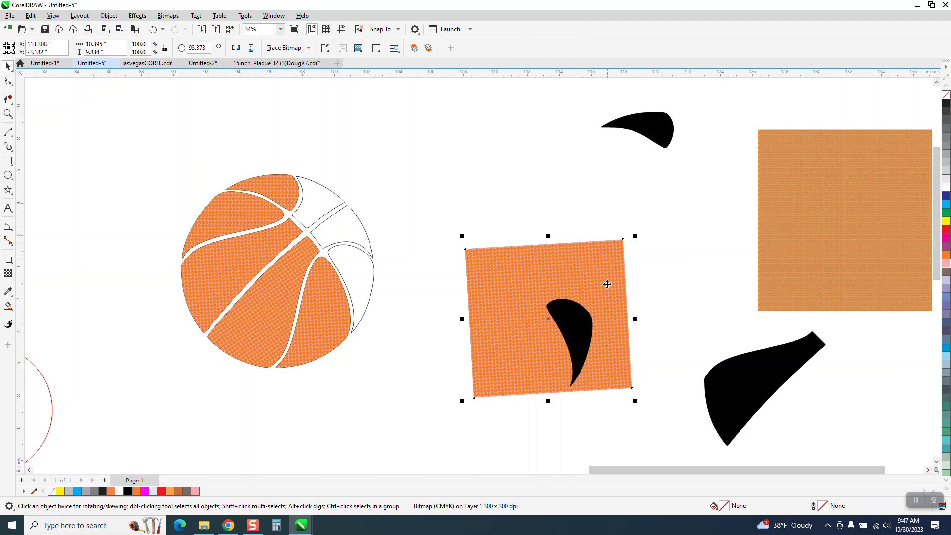
{"action": "left_click", "coordinate": [152, 29]}
Step: Intersect the black crescent with the orange bitmap again and nudge the new piece 15 inches left into the outline
{"action": "left_click_drag", "start_coordinate": [390, 183], "coordinate": [643, 433]}
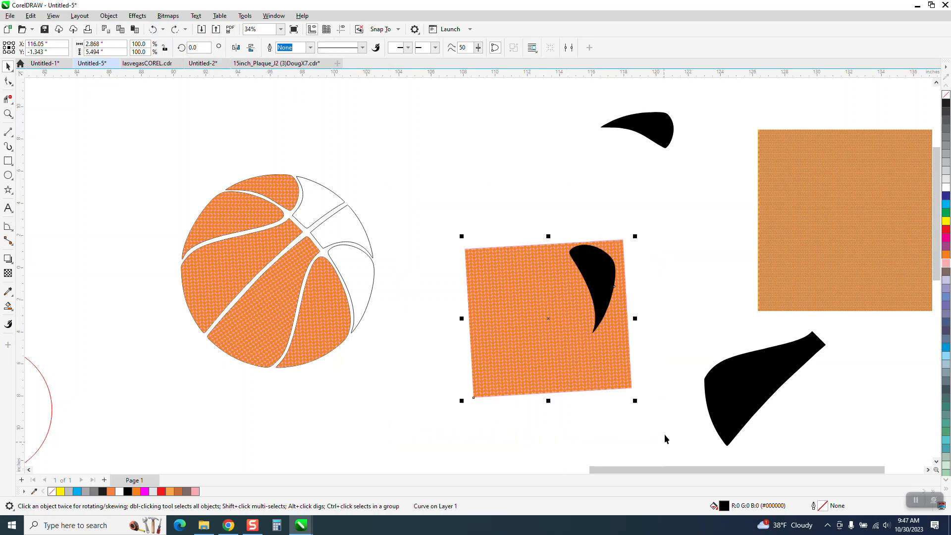
{"action": "left_click", "coordinate": [321, 48]}
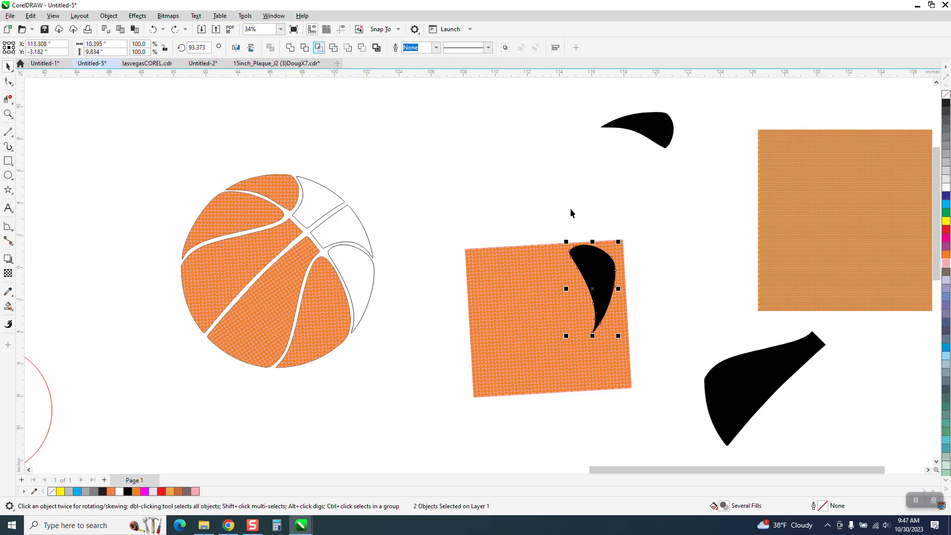
{"action": "key", "text": "Left"}
Step: Separate the black crescent from the orange bitmap and Smart Fill the two upper-right panels with black, nudging each 15 inches right
{"action": "left_click_drag", "start_coordinate": [617, 272], "coordinate": [748, 309]}
{"action": "left_click_drag", "start_coordinate": [531, 291], "coordinate": [525, 203]}
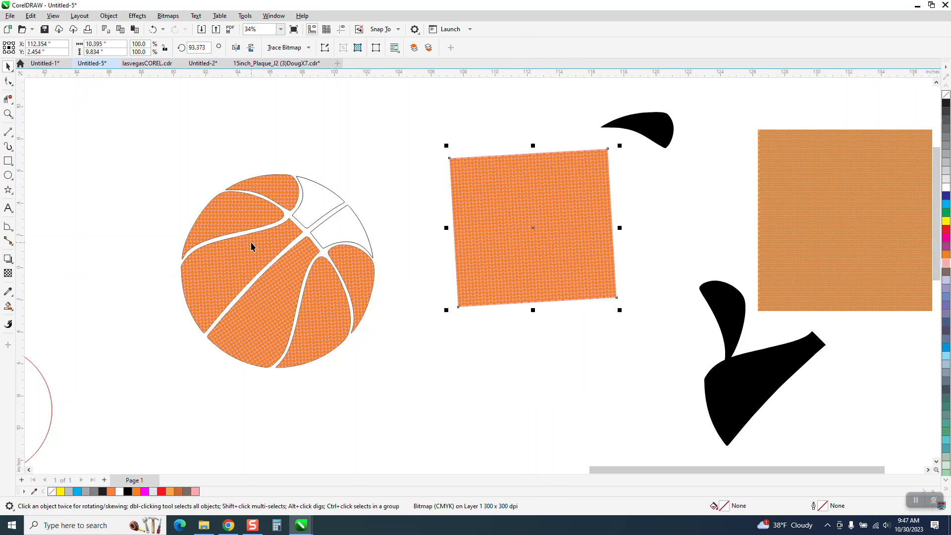
{"action": "left_click", "coordinate": [8, 306]}
{"action": "left_click", "coordinate": [336, 233]}
{"action": "key", "text": "Right"}
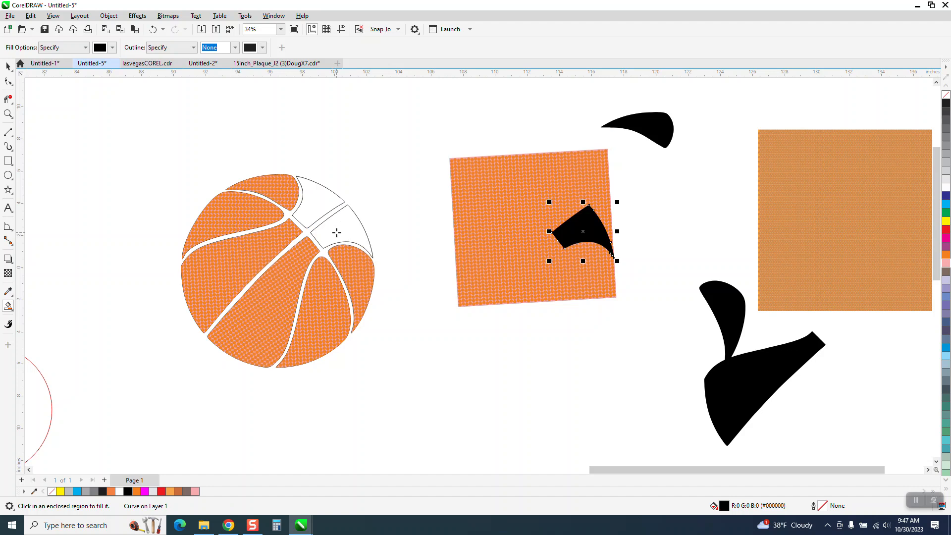
{"action": "left_click", "coordinate": [315, 214]}
{"action": "key", "text": "Right"}
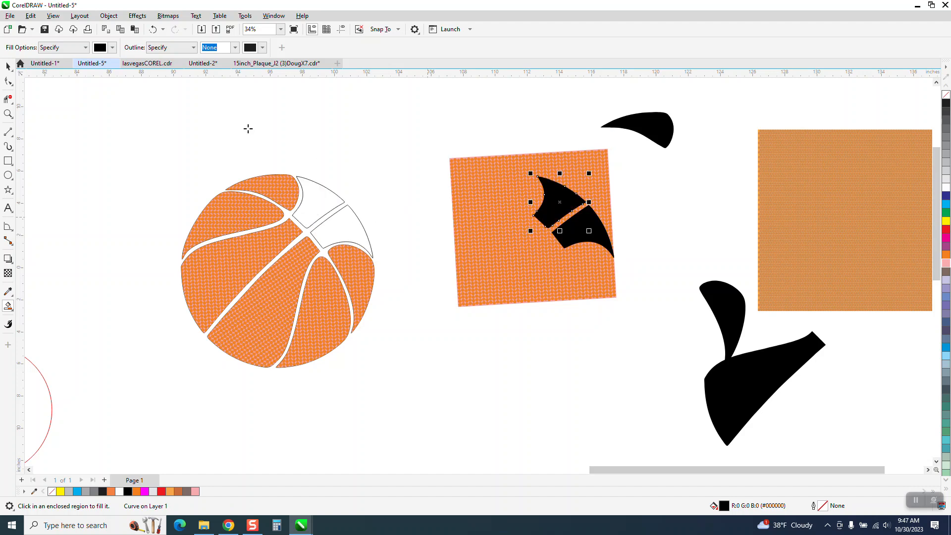
Step: Center the orange bitmap behind both black shapes, intersect it with the upper one and nudge the piece 15 inches left
{"action": "left_click", "coordinate": [8, 66]}
{"action": "left_click_drag", "start_coordinate": [513, 256], "coordinate": [547, 262]}
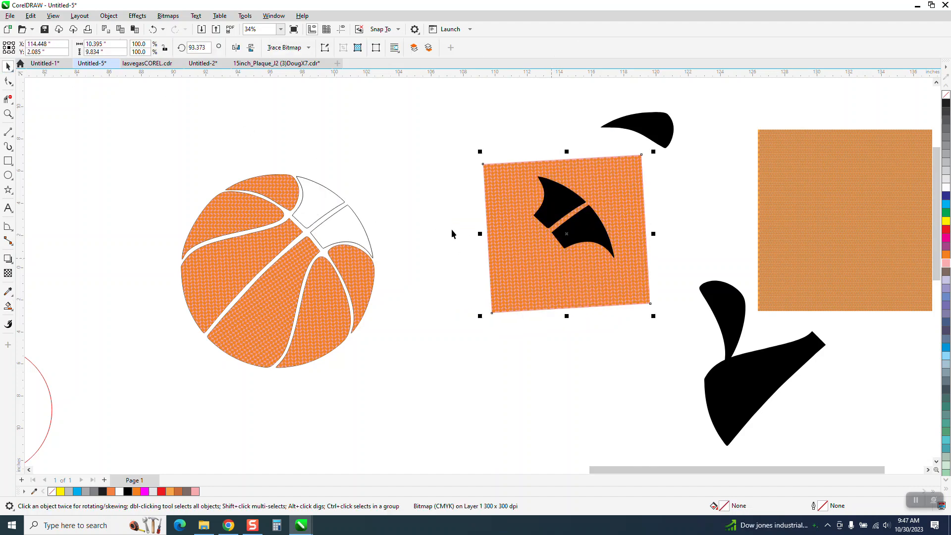
{"action": "left_click", "coordinate": [390, 203]}
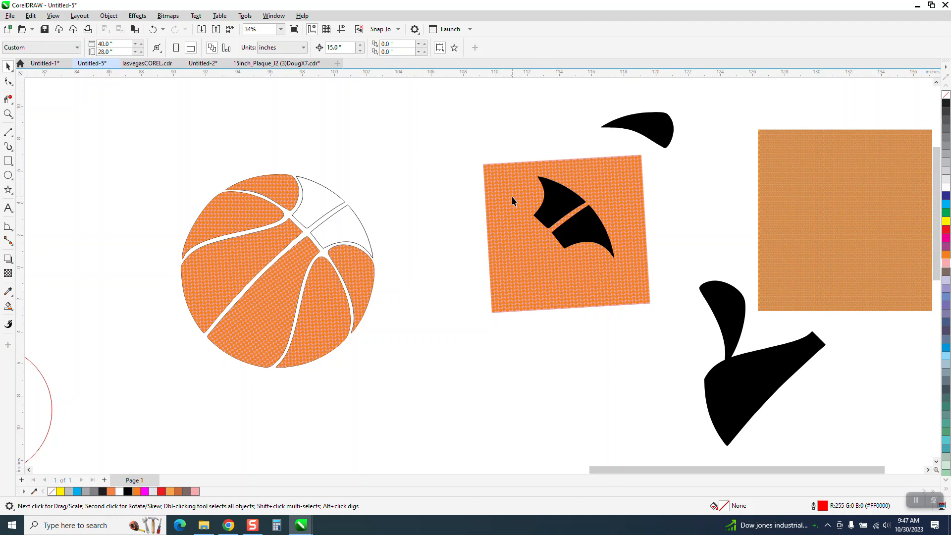
{"action": "left_click", "coordinate": [571, 197]}
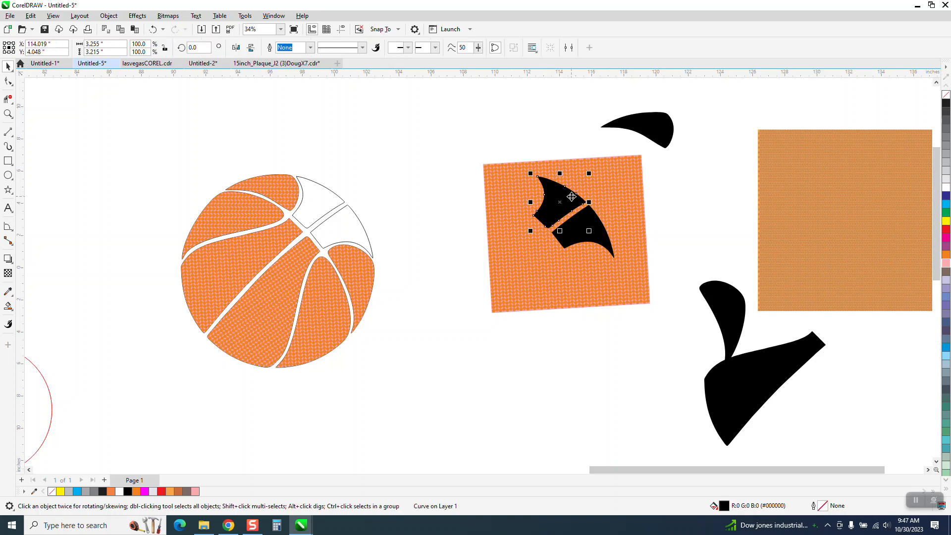
{"action": "left_click", "coordinate": [521, 193], "text": "shift"}
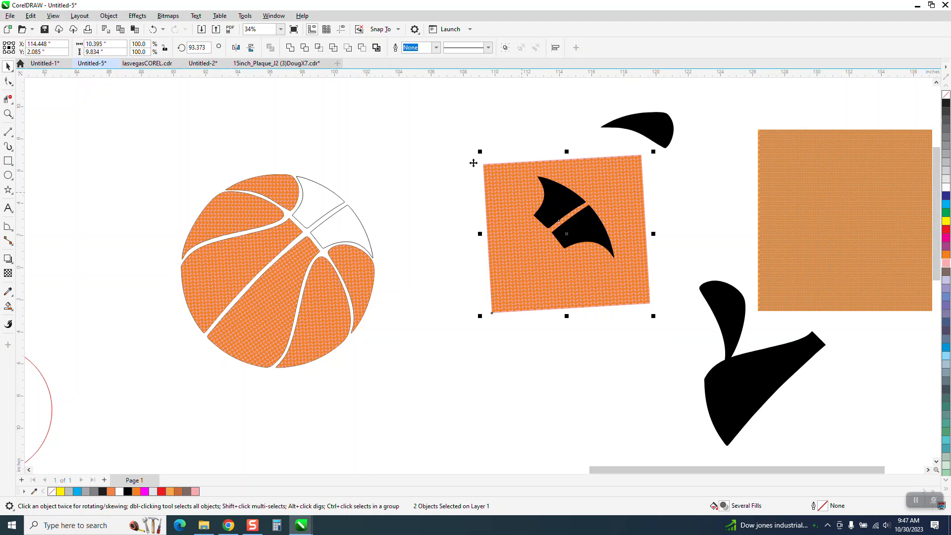
{"action": "left_click", "coordinate": [319, 49]}
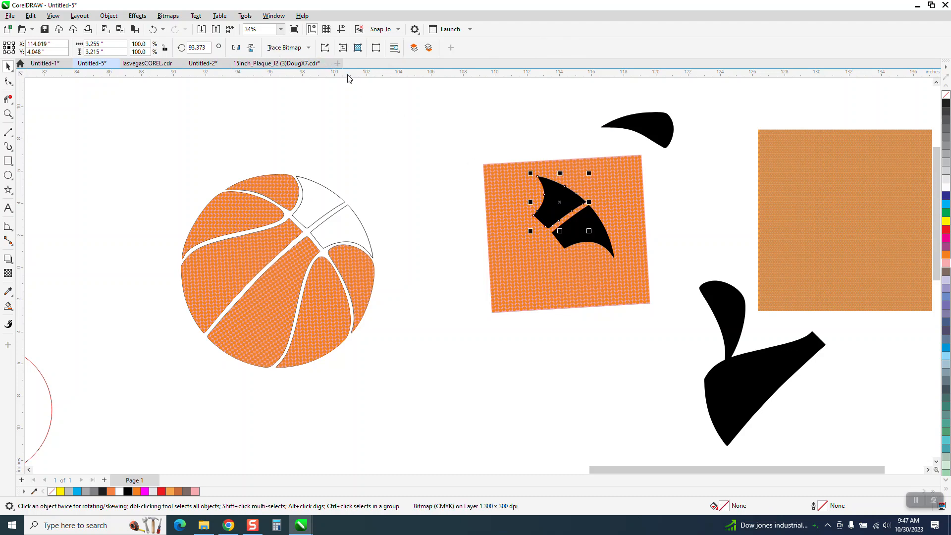
{"action": "key", "text": "Left"}
{"action": "left_click", "coordinate": [454, 233]}
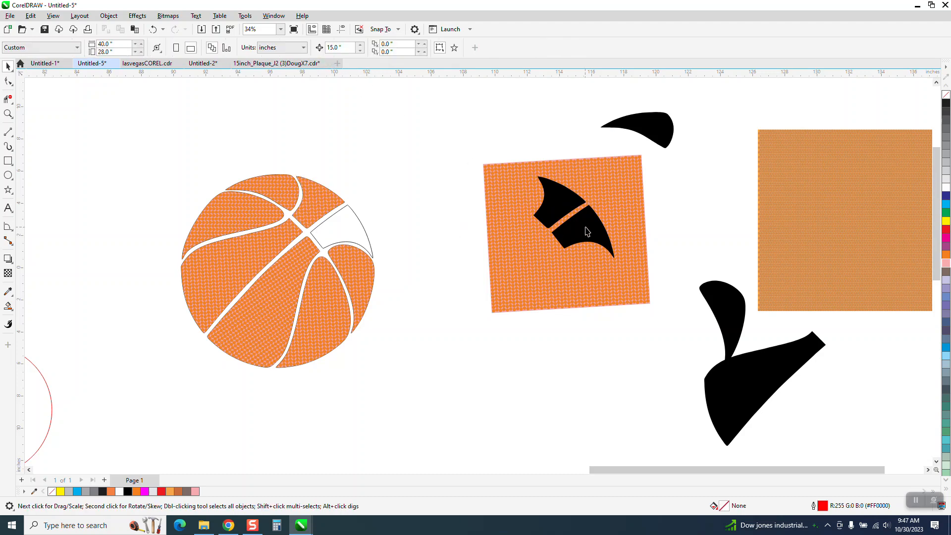
Step: Intersect the lower of the two black shapes with the orange bitmap and nudge the piece 15 inches left into the last empty panel
{"action": "left_click", "coordinate": [600, 233]}
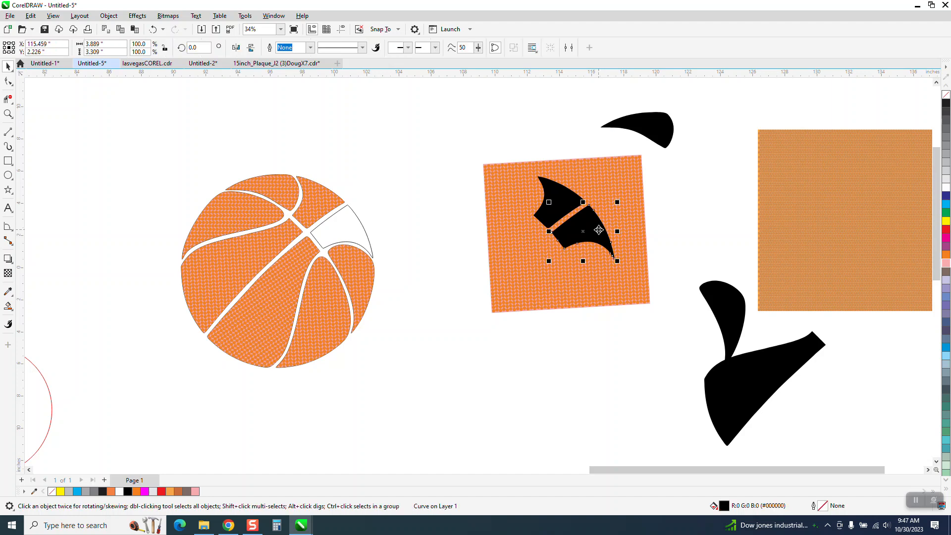
{"action": "left_click", "coordinate": [630, 216], "text": "shift"}
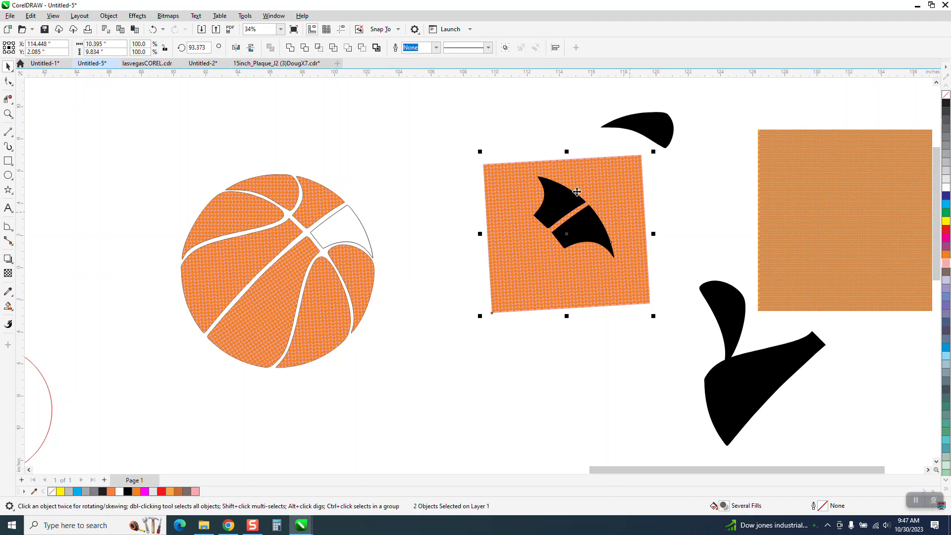
{"action": "left_click", "coordinate": [319, 48]}
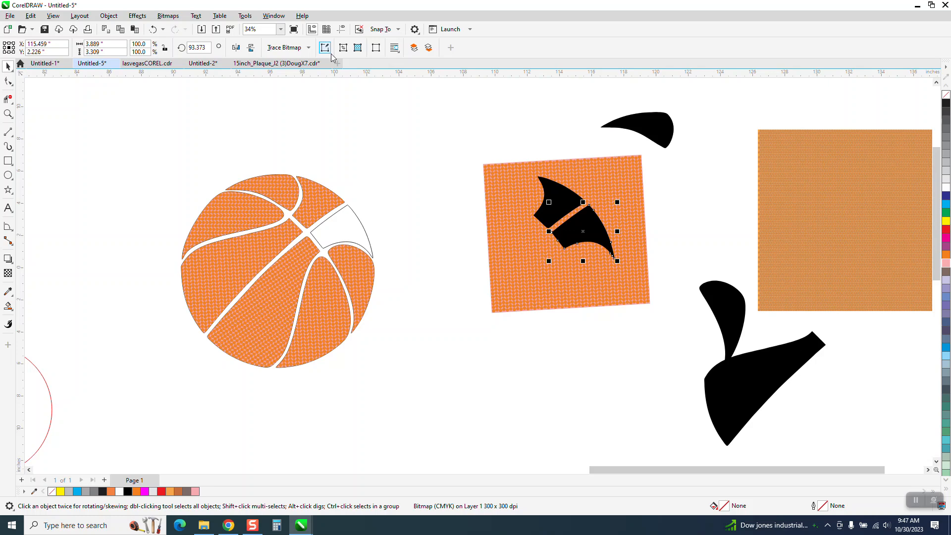
{"action": "scroll", "coordinate": [404, 198], "scroll_direction": "down", "scroll_amount": 4}
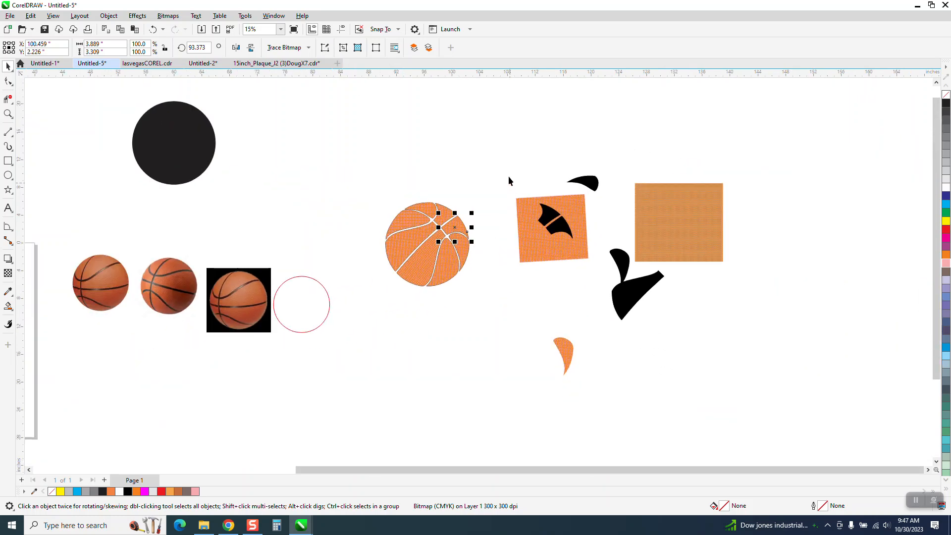
Step: Move the solid black 12-inch circle next to the orange dotted basketball
{"action": "left_click_drag", "start_coordinate": [170, 130], "coordinate": [336, 184]}
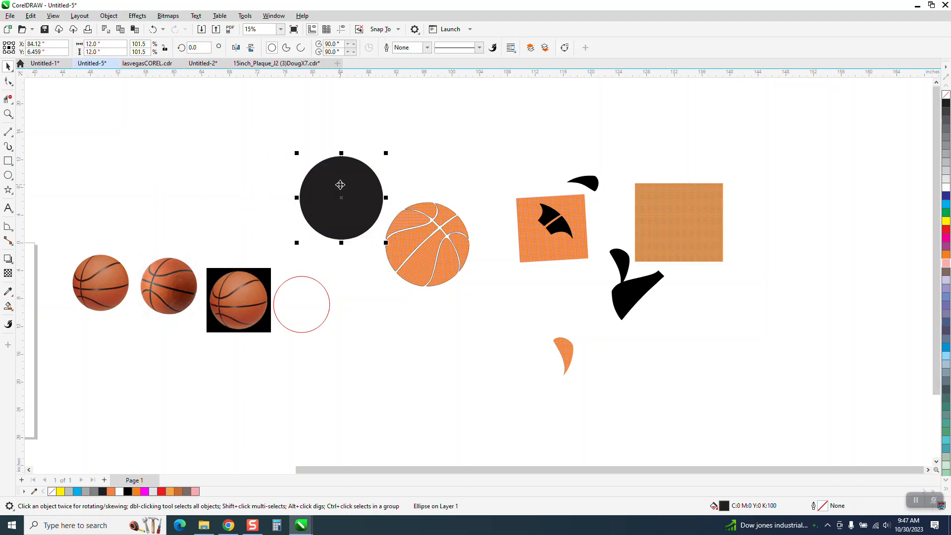
{"action": "left_click", "coordinate": [8, 113]}
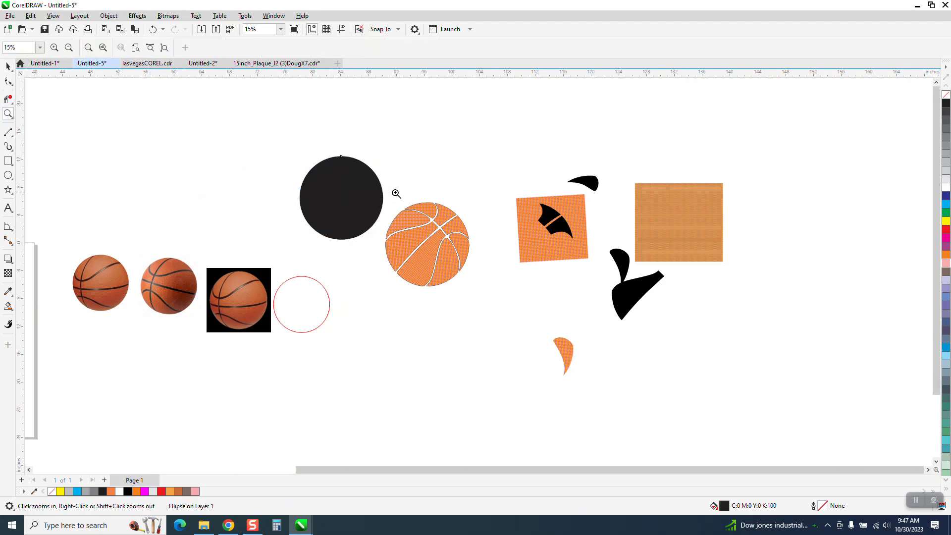
{"action": "left_click_drag", "start_coordinate": [322, 170], "coordinate": [334, 183]}
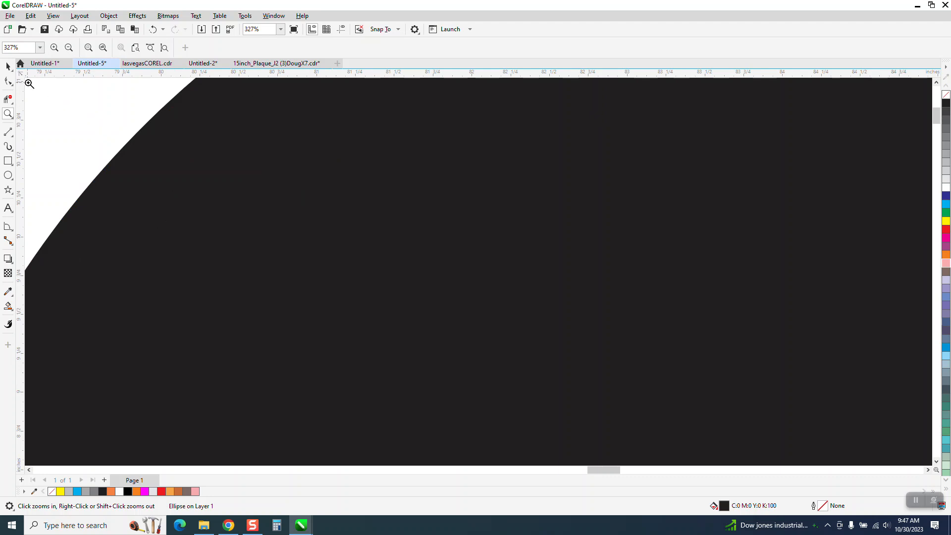
Step: Group all nine pieces of the orange dotted basketball into one object
{"action": "scroll", "coordinate": [97, 105], "scroll_direction": "down", "scroll_amount": 2}
{"action": "left_click", "coordinate": [8, 66]}
{"action": "scroll", "coordinate": [260, 160], "scroll_direction": "down", "scroll_amount": 4}
{"action": "left_click", "coordinate": [8, 67]}
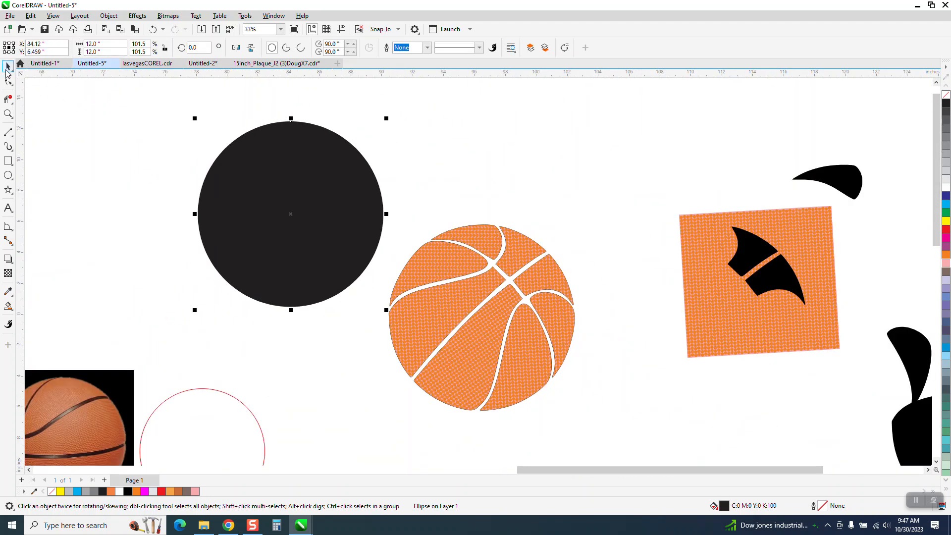
{"action": "left_click_drag", "start_coordinate": [601, 201], "coordinate": [623, 271]}
{"action": "left_click_drag", "start_coordinate": [392, 408], "coordinate": [378, 414]}
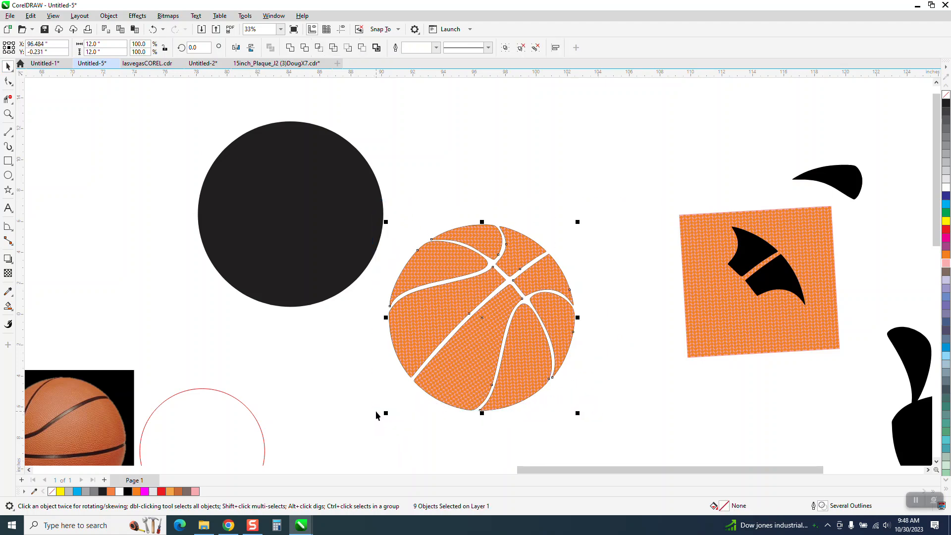
{"action": "key", "text": "ctrl+g"}
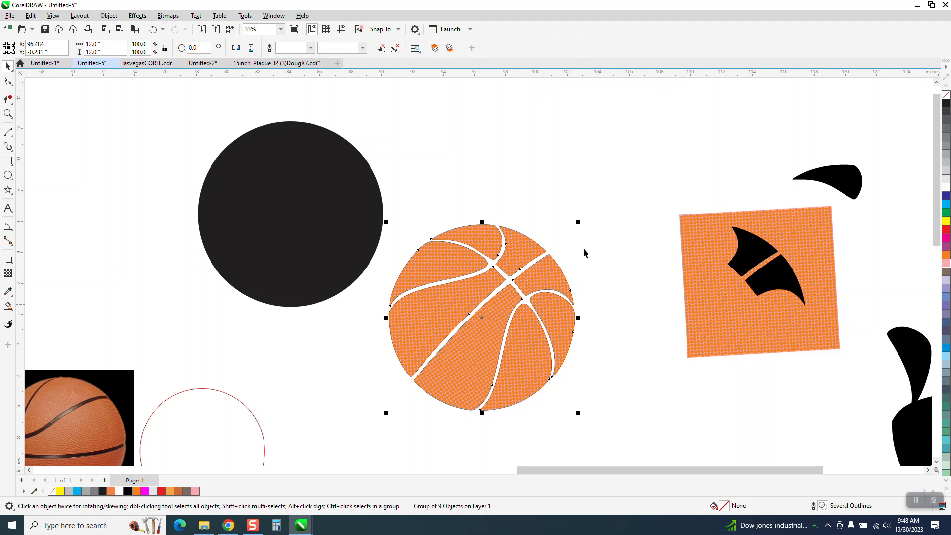
Step: Align the basketball group with the solid black circle by their horizontal and vertical centers so black fills the seams
{"action": "left_click_drag", "start_coordinate": [187, 117], "coordinate": [613, 425]}
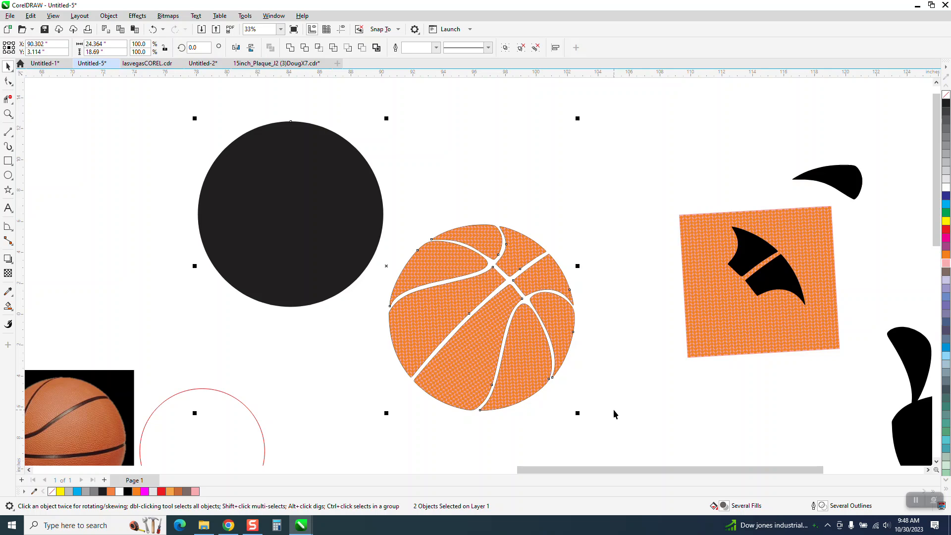
{"action": "key", "text": "e"}
{"action": "key", "text": "c"}
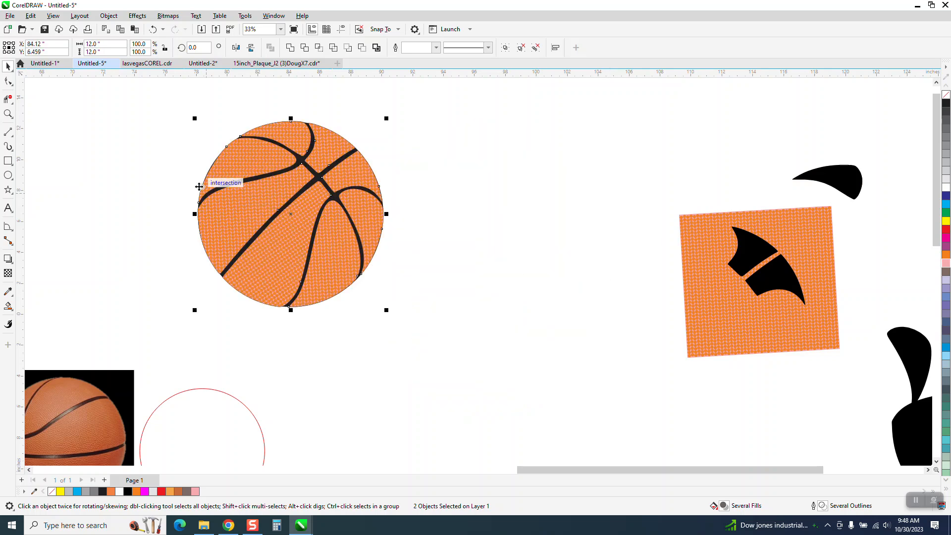
Step: Examine the assembled basketball's black seams, outer edge and orange dot texture up close
{"action": "left_click", "coordinate": [8, 113]}
{"action": "left_click_drag", "start_coordinate": [244, 134], "coordinate": [430, 230]}
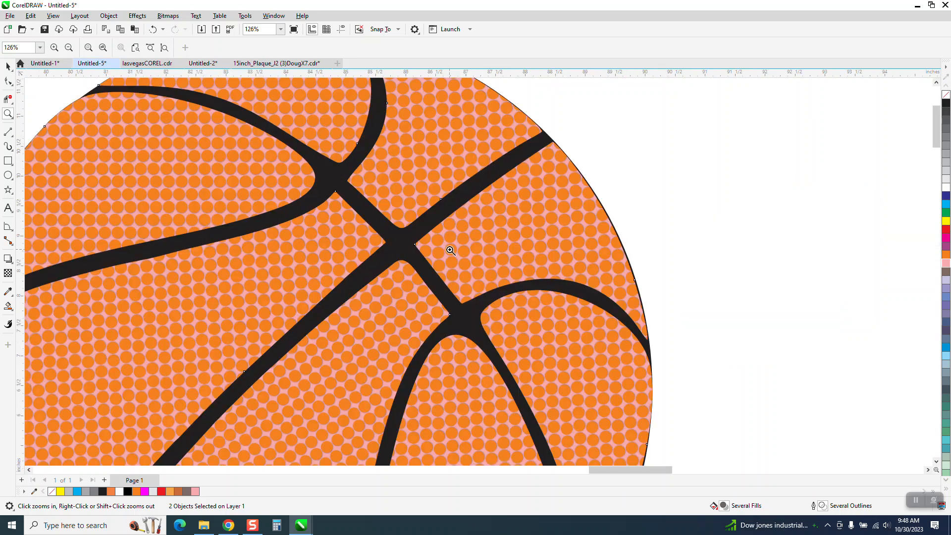
{"action": "scroll", "coordinate": [454, 247], "scroll_direction": "down", "scroll_amount": 3}
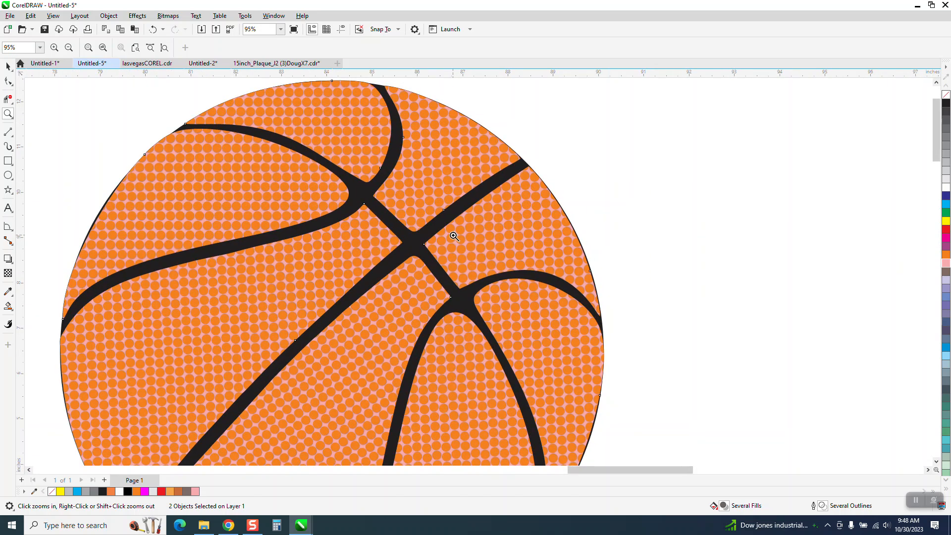
{"action": "scroll", "coordinate": [454, 235], "scroll_direction": "down", "scroll_amount": 2}
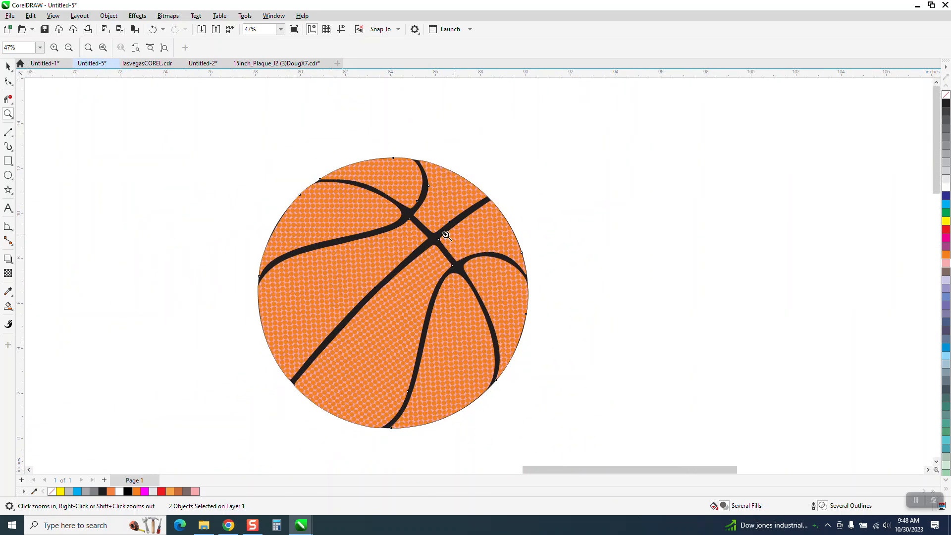
{"action": "left_click_drag", "start_coordinate": [350, 206], "coordinate": [460, 285]}
{"action": "left_click_drag", "start_coordinate": [389, 208], "coordinate": [443, 262]}
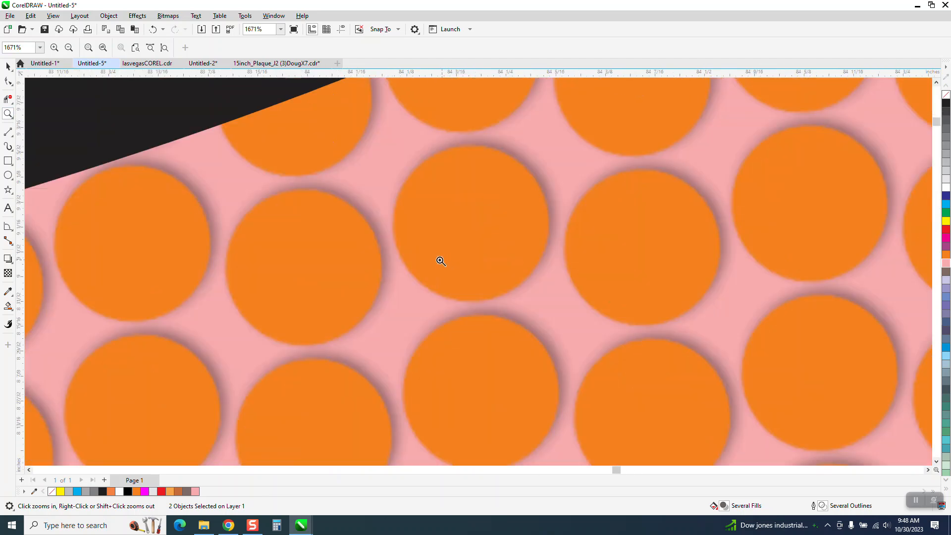
{"action": "scroll", "coordinate": [403, 232], "scroll_direction": "down", "scroll_amount": 2}
{"action": "scroll", "coordinate": [382, 231], "scroll_direction": "down", "scroll_amount": 3}
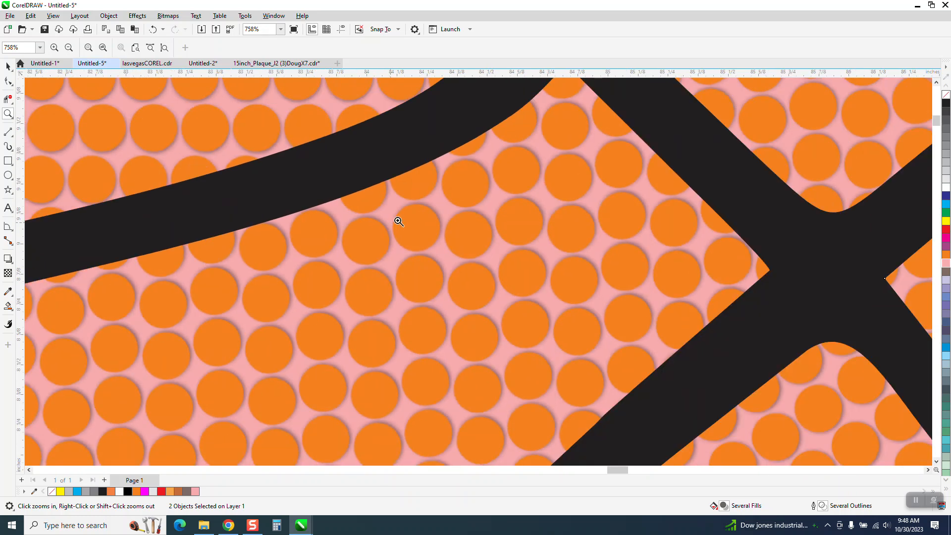
{"action": "scroll", "coordinate": [525, 198], "scroll_direction": "down", "scroll_amount": 8}
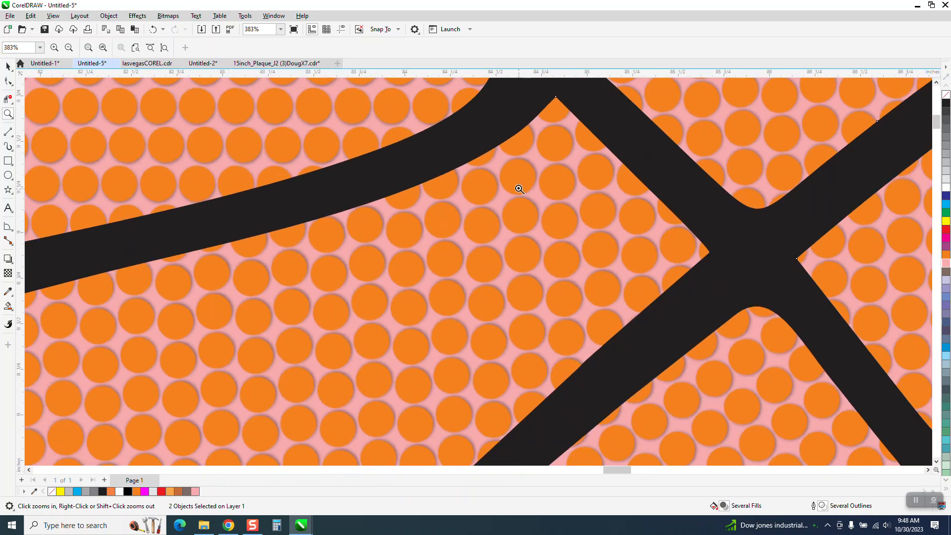
{"action": "scroll", "coordinate": [511, 184], "scroll_direction": "down", "scroll_amount": 5}
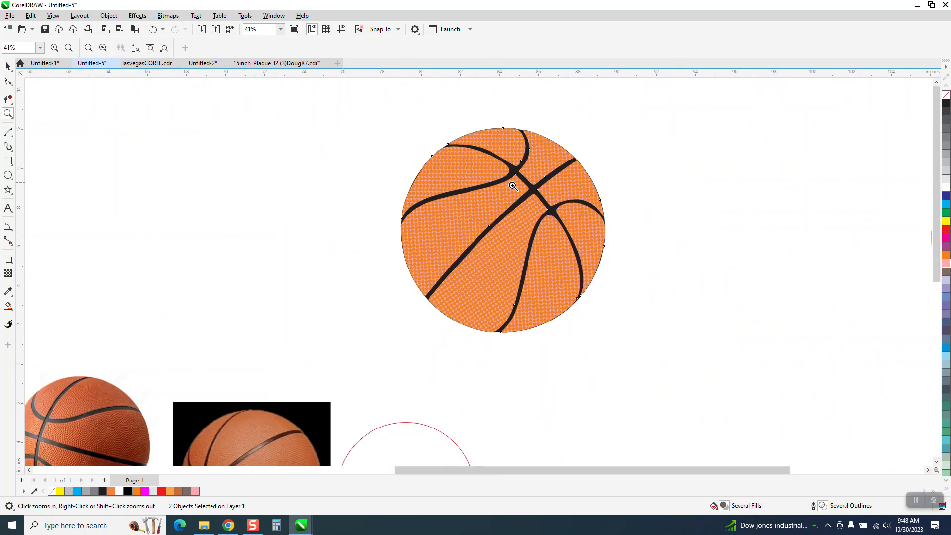
Step: Examine the pebbled surface of the basketball photos, especially the middle one with the black seams, as a texture reference
{"action": "left_click_drag", "start_coordinate": [90, 319], "coordinate": [140, 352]}
{"action": "scroll", "coordinate": [218, 291], "scroll_direction": "down", "scroll_amount": 2}
{"action": "scroll", "coordinate": [432, 276], "scroll_direction": "down", "scroll_amount": 2}
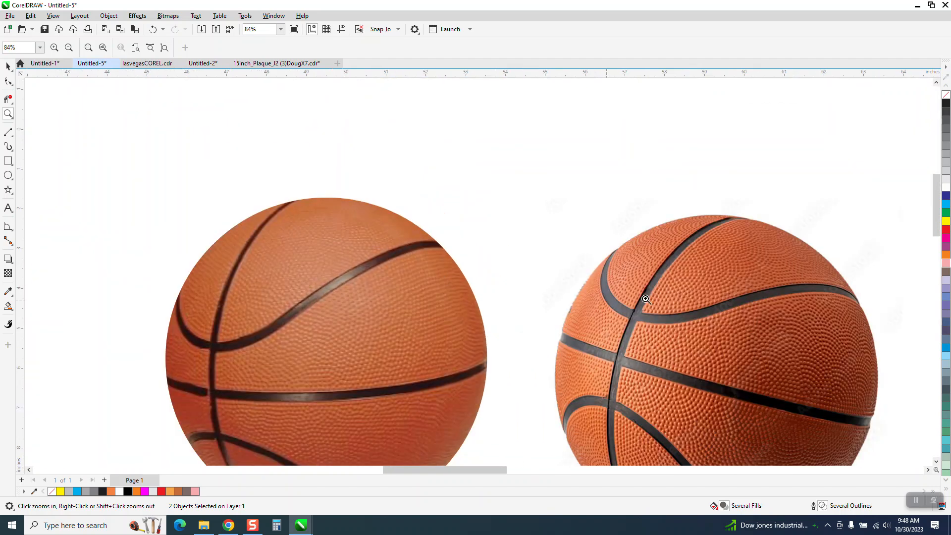
{"action": "scroll", "coordinate": [722, 329], "scroll_direction": "up", "scroll_amount": 7}
{"action": "scroll", "coordinate": [366, 252], "scroll_direction": "down", "scroll_amount": 8}
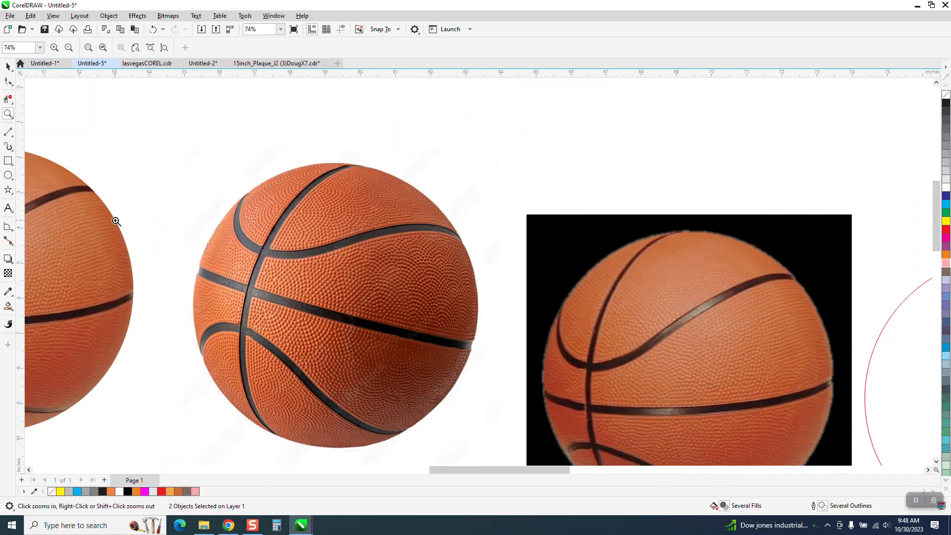
{"action": "left_click_drag", "start_coordinate": [269, 229], "coordinate": [505, 340]}
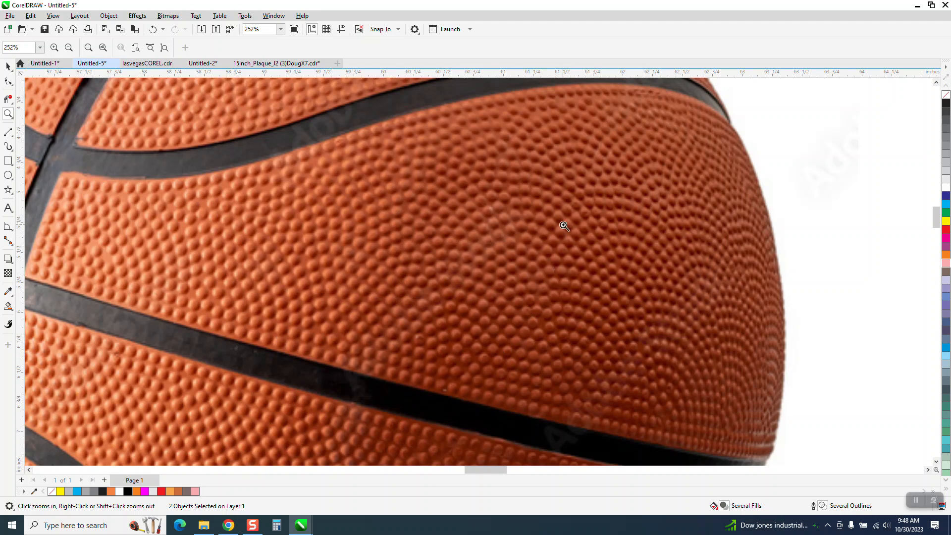
{"action": "scroll", "coordinate": [581, 243], "scroll_direction": "down", "scroll_amount": 1}
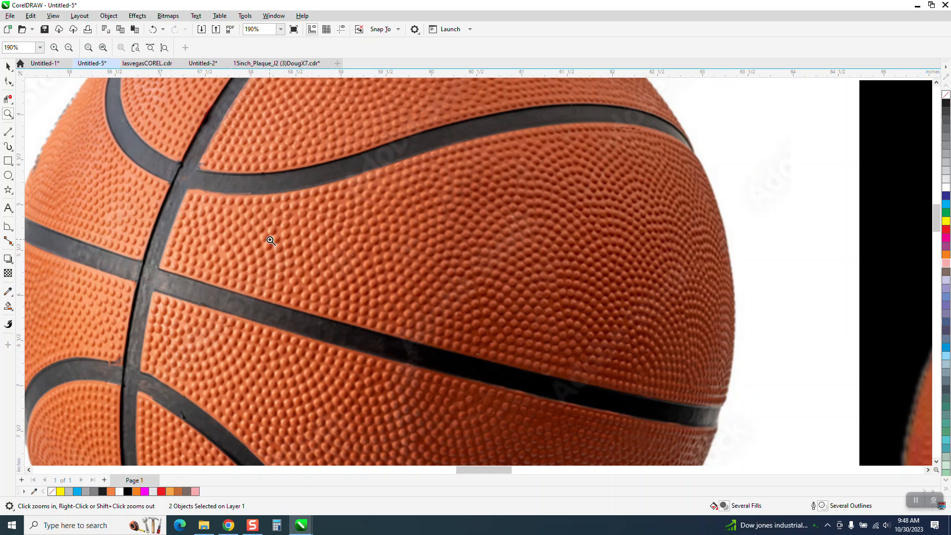
{"action": "scroll", "coordinate": [271, 239], "scroll_direction": "down", "scroll_amount": 4}
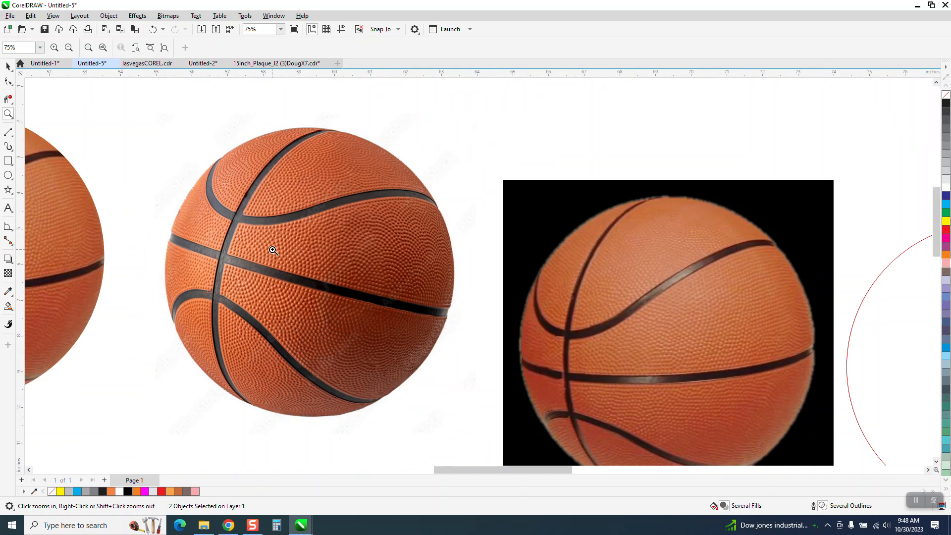
Step: Examine the pebble grain of the basketball photo on the black square and compare it with the drawn ball's dots
{"action": "scroll", "coordinate": [381, 262], "scroll_direction": "down", "scroll_amount": 1}
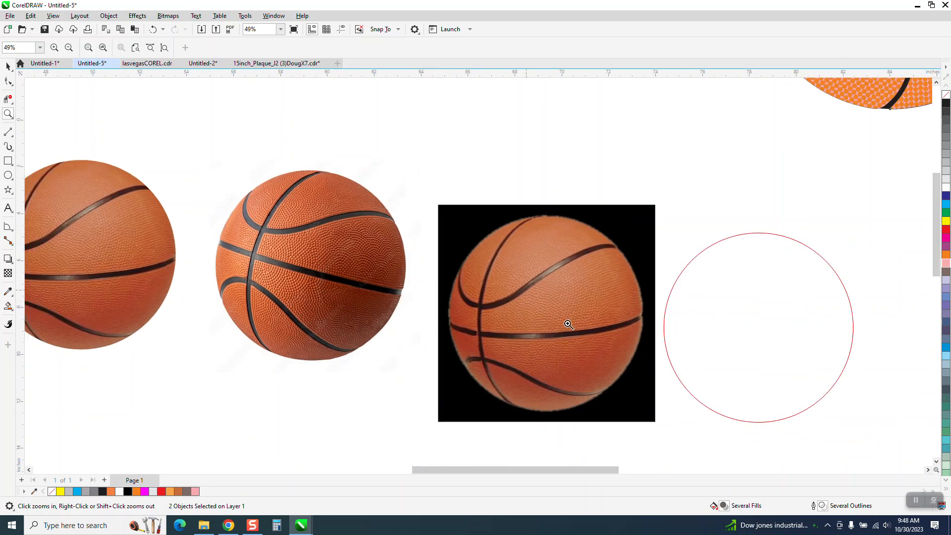
{"action": "left_click_drag", "start_coordinate": [539, 312], "coordinate": [602, 334]}
{"action": "scroll", "coordinate": [434, 272], "scroll_direction": "down", "scroll_amount": 3}
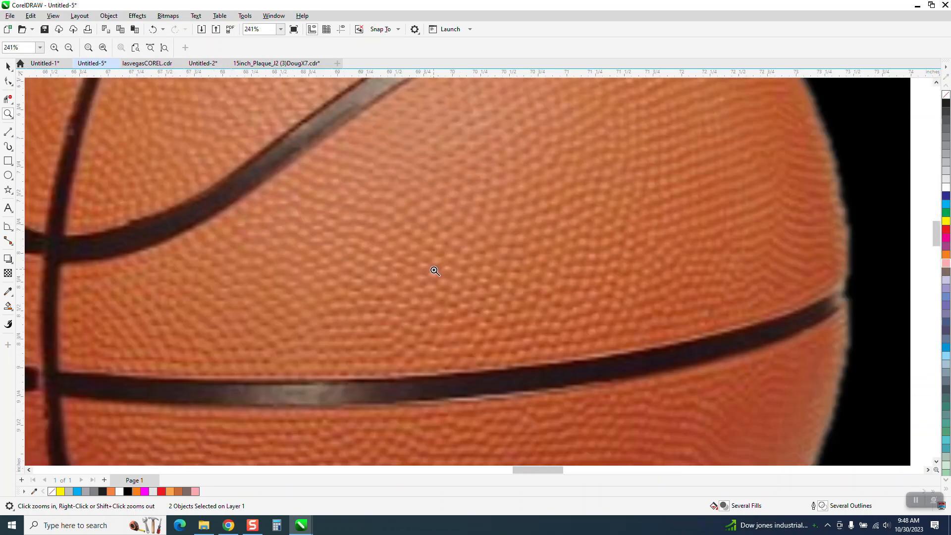
{"action": "scroll", "coordinate": [431, 274], "scroll_direction": "down", "scroll_amount": 2}
{"action": "scroll", "coordinate": [432, 274], "scroll_direction": "down", "scroll_amount": 1}
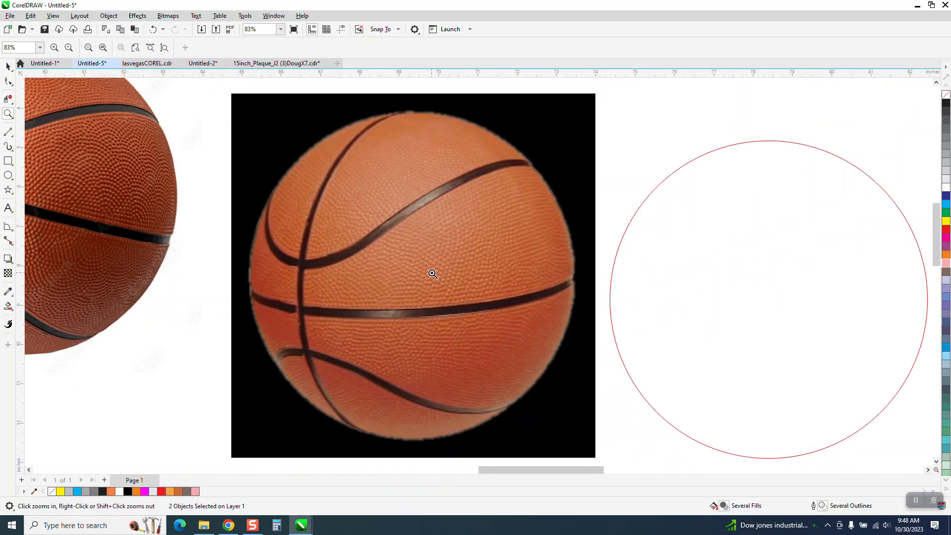
{"action": "scroll", "coordinate": [432, 274], "scroll_direction": "down", "scroll_amount": 1}
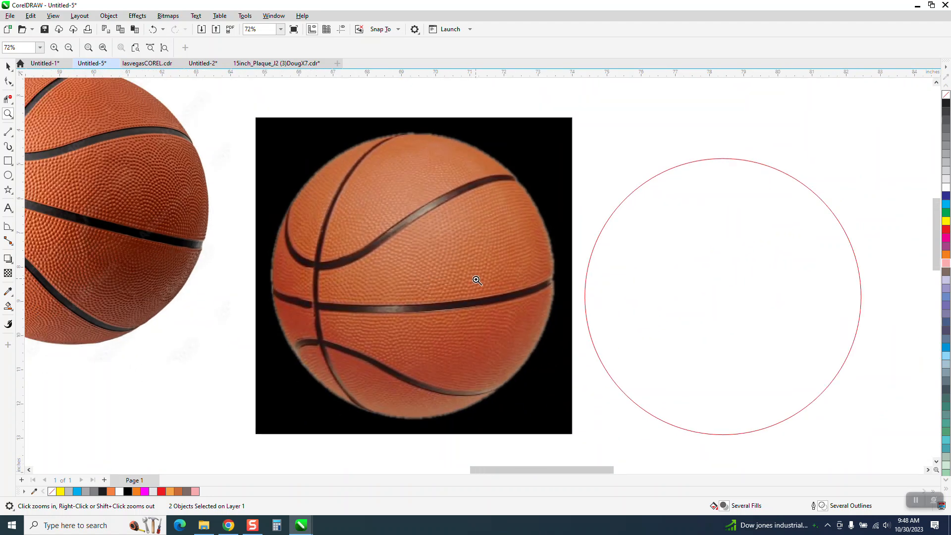
{"action": "scroll", "coordinate": [452, 263], "scroll_direction": "down", "scroll_amount": 3}
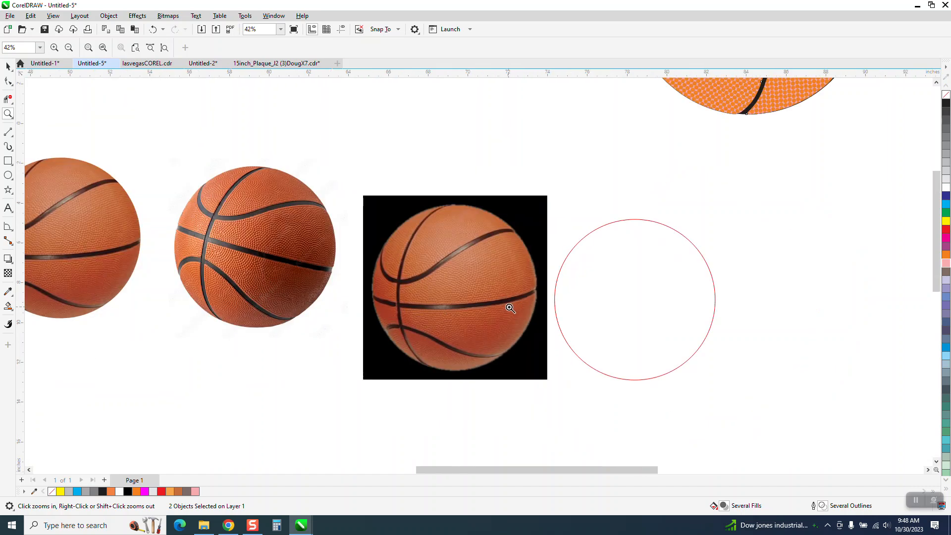
{"action": "scroll", "coordinate": [562, 328], "scroll_direction": "down", "scroll_amount": 1}
{"action": "left_click_drag", "start_coordinate": [573, 124], "coordinate": [702, 227]}
{"action": "left_click_drag", "start_coordinate": [437, 150], "coordinate": [509, 211]}
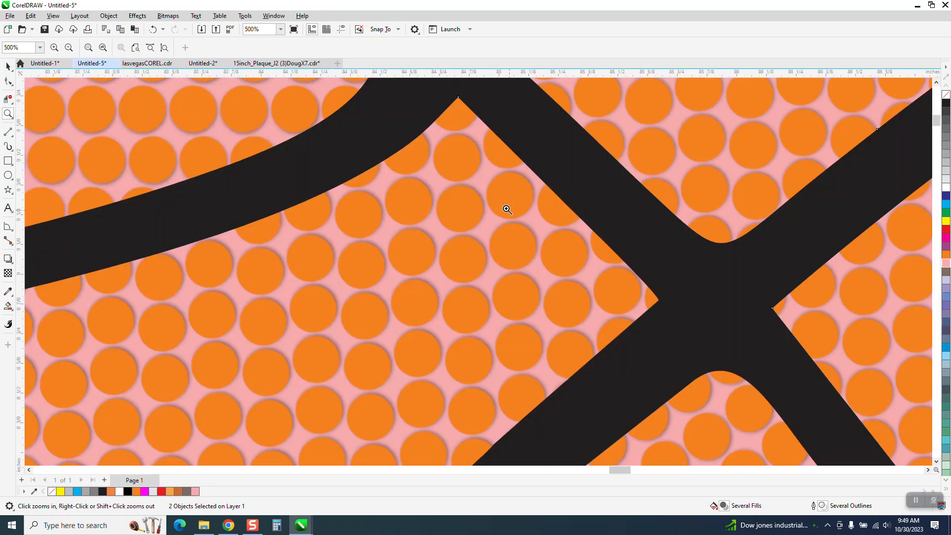
{"action": "scroll", "coordinate": [471, 180], "scroll_direction": "down", "scroll_amount": 6}
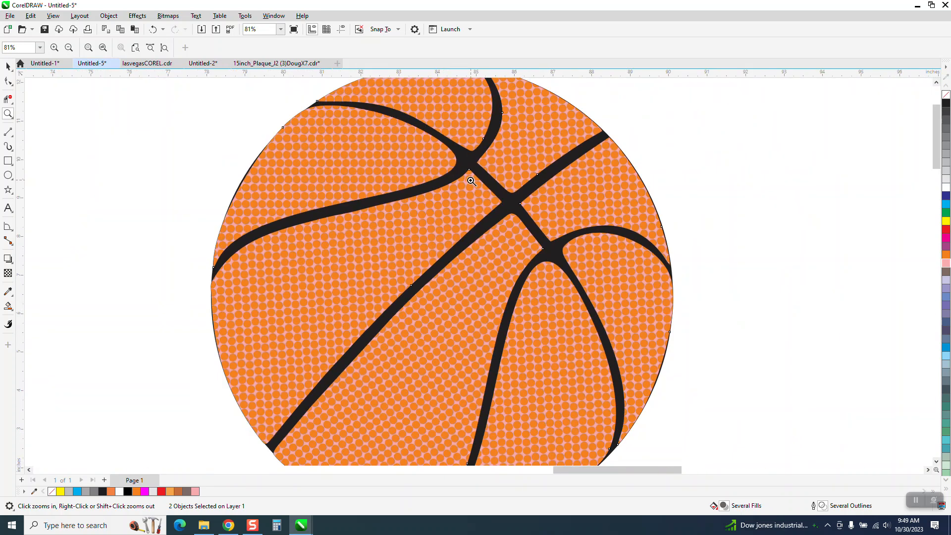
{"action": "scroll", "coordinate": [471, 181], "scroll_direction": "down", "scroll_amount": 1}
{"action": "scroll", "coordinate": [654, 273], "scroll_direction": "down", "scroll_amount": 1}
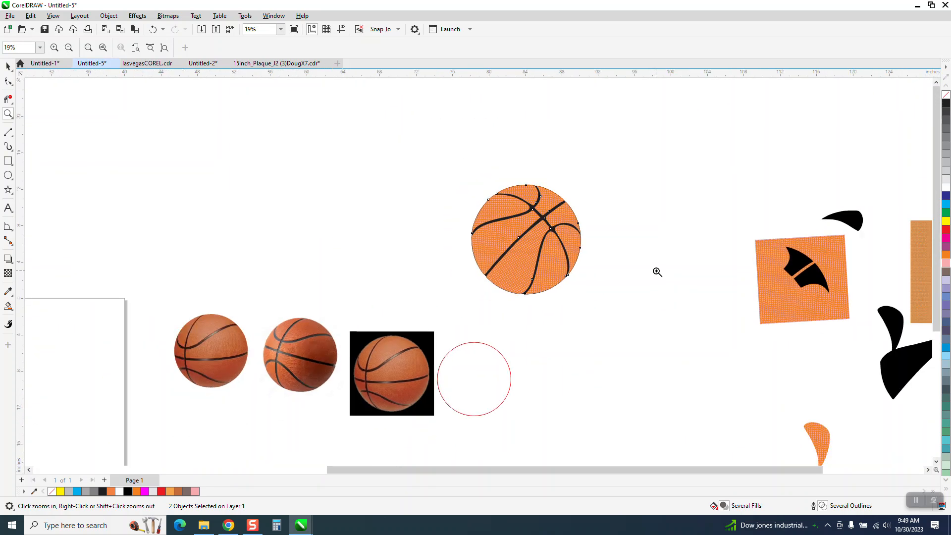